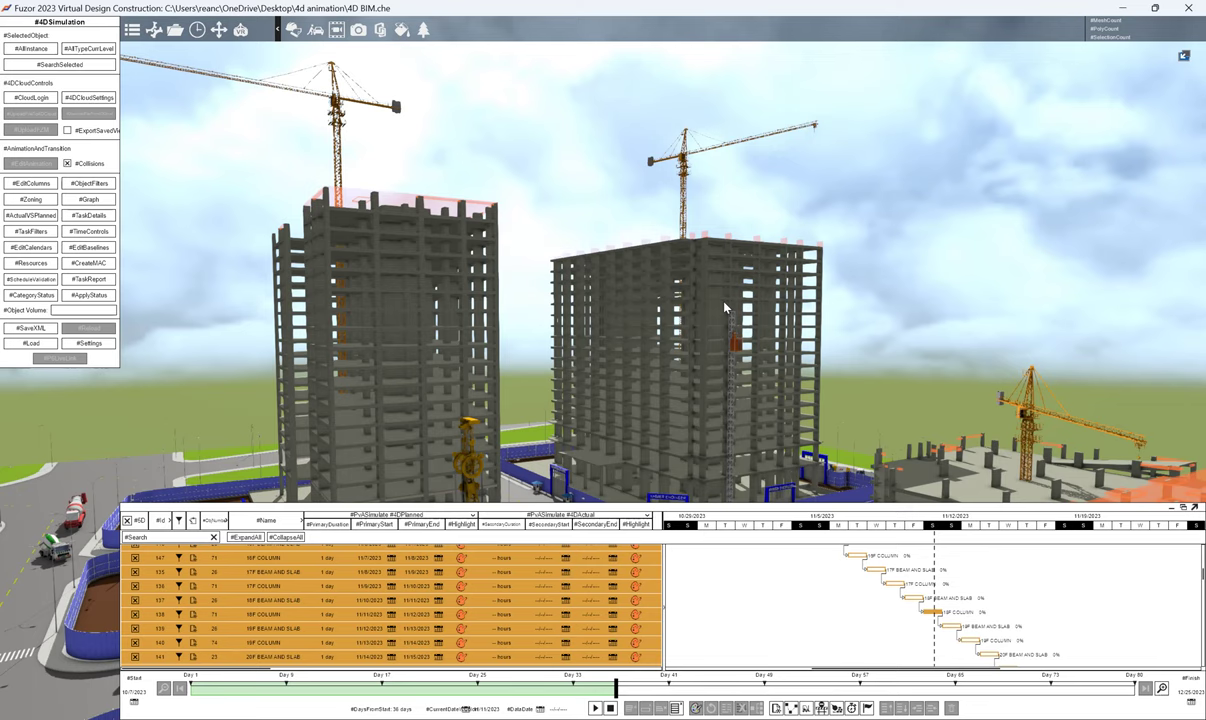
Roll the 4D schedule back to Day 9 and bring the view down over the whole site.
drag(600, 684, 335, 686)
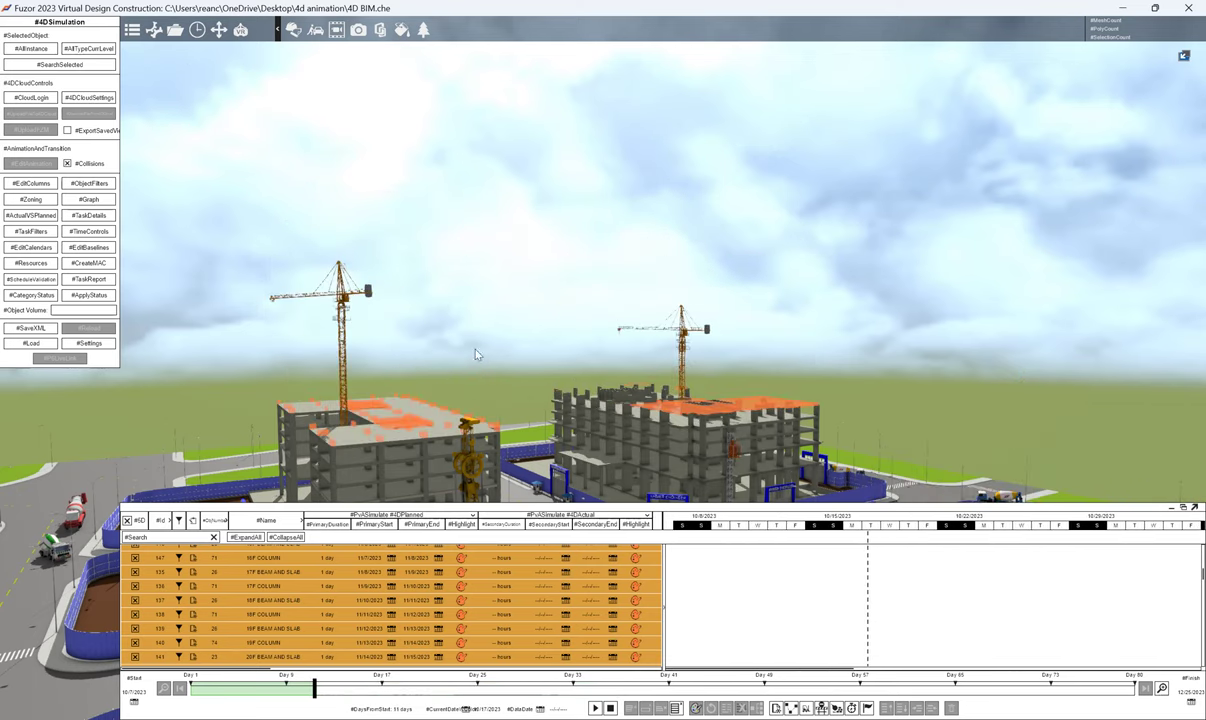
mouse_move(479, 369)
mouse_down()
mouse_move(479, 434)
mouse_move(390, 615)
mouse_up()
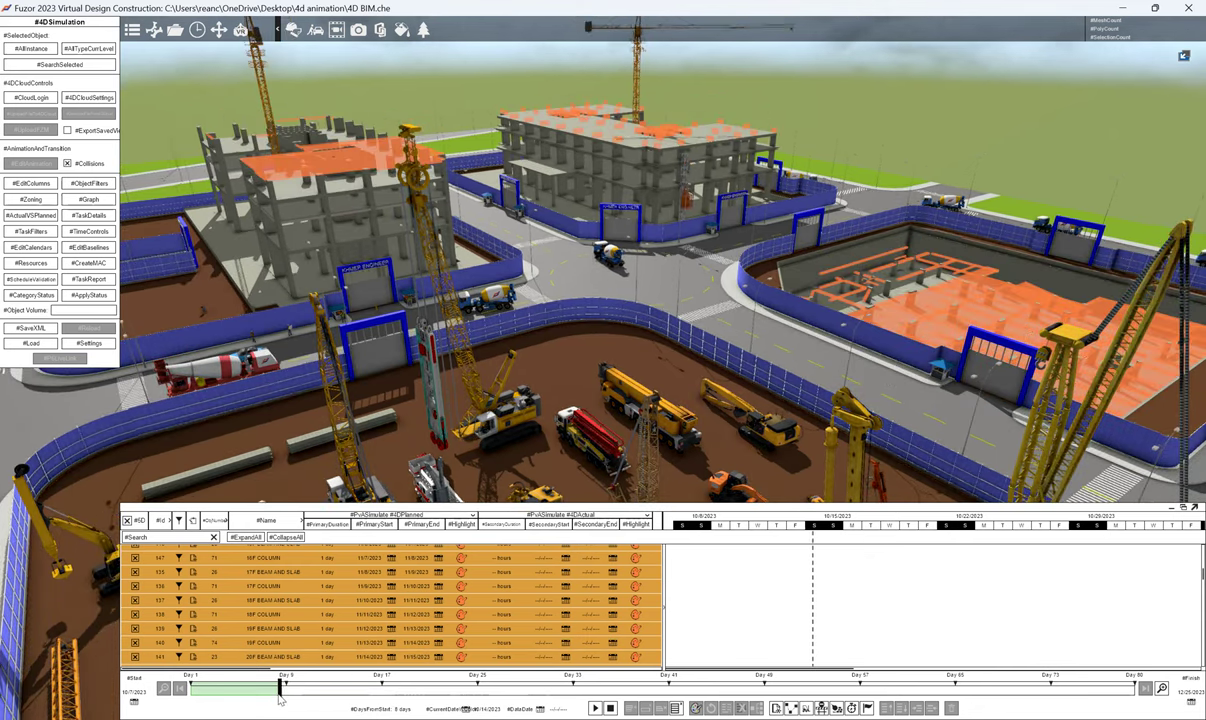
drag(303, 702, 298, 695)
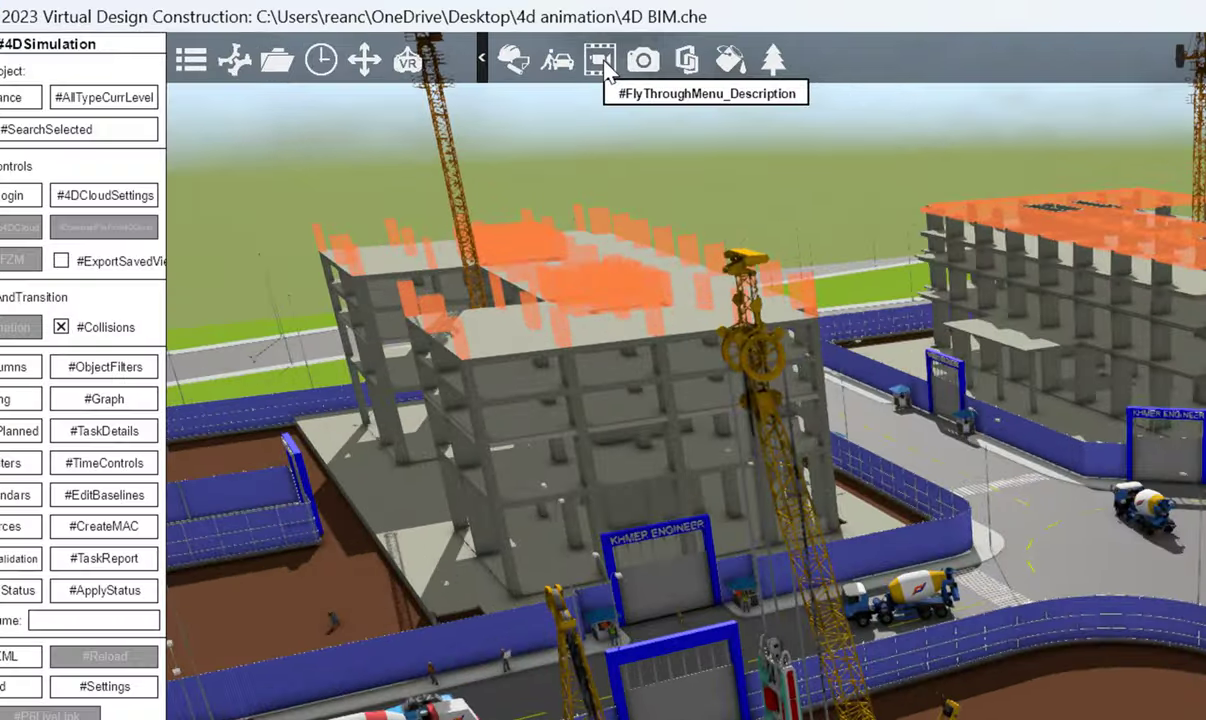
Open the Fly-Through editor in CineControlConstruction mode and scrub the schedule to preview tower growth.
click(601, 62)
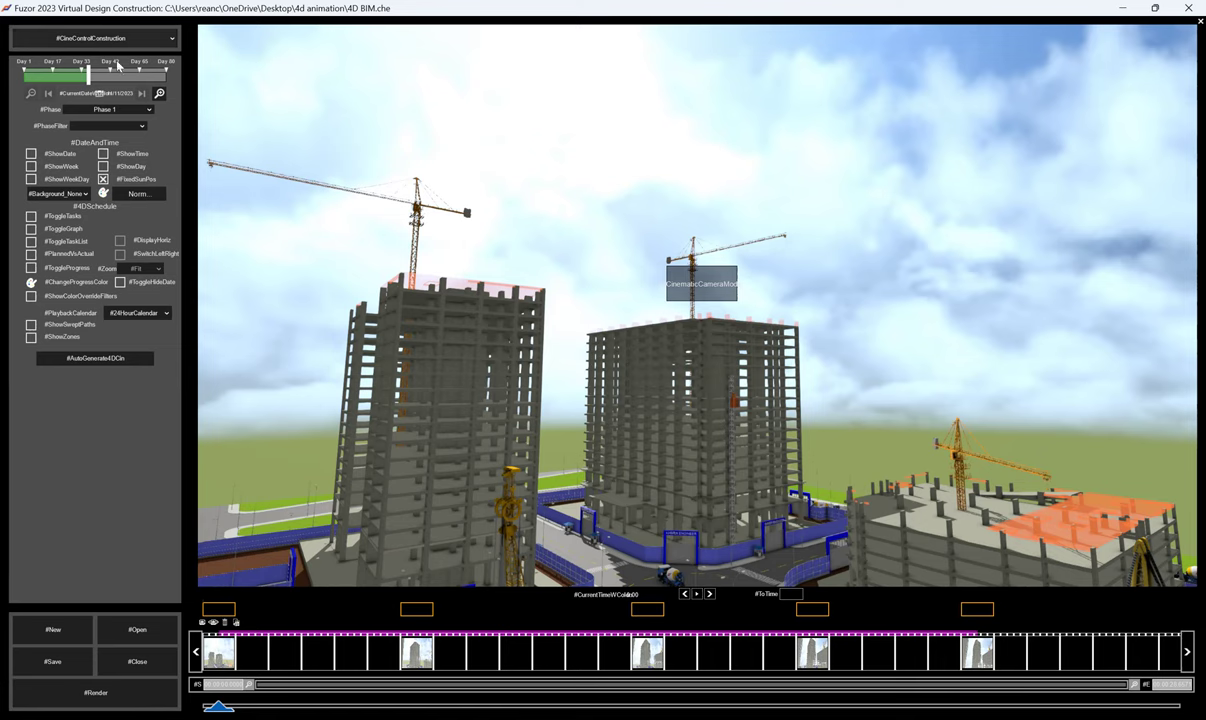
click(94, 39)
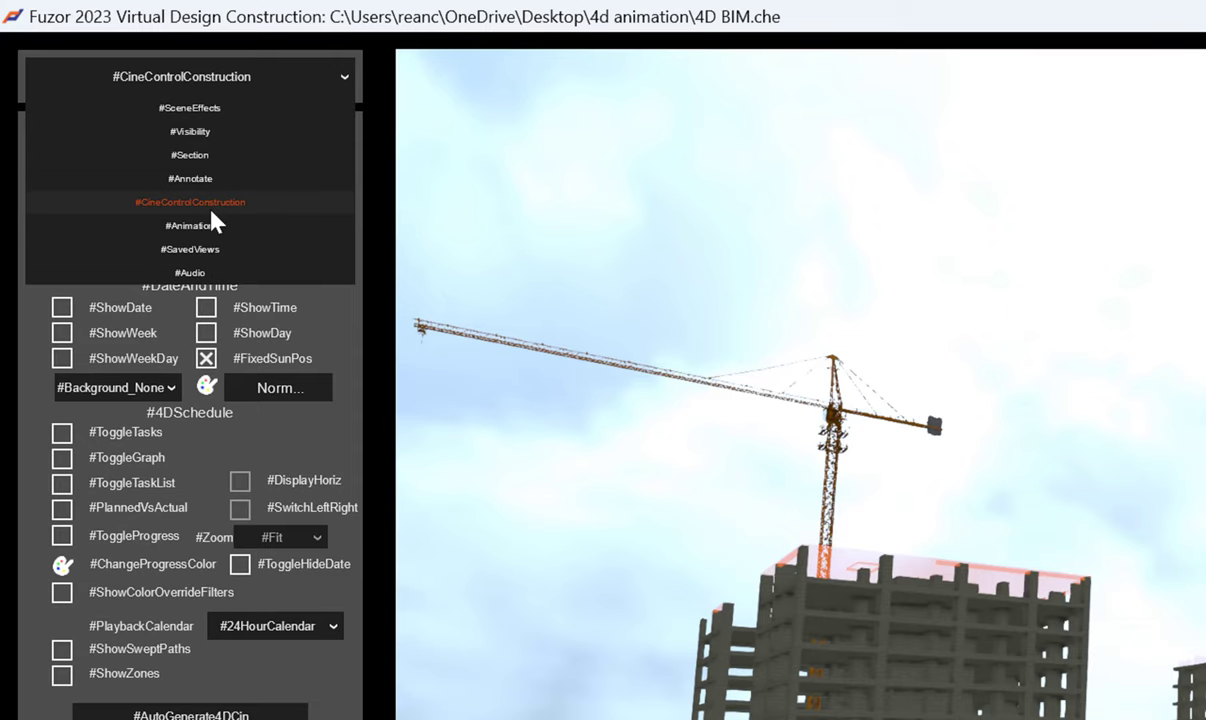
click(211, 208)
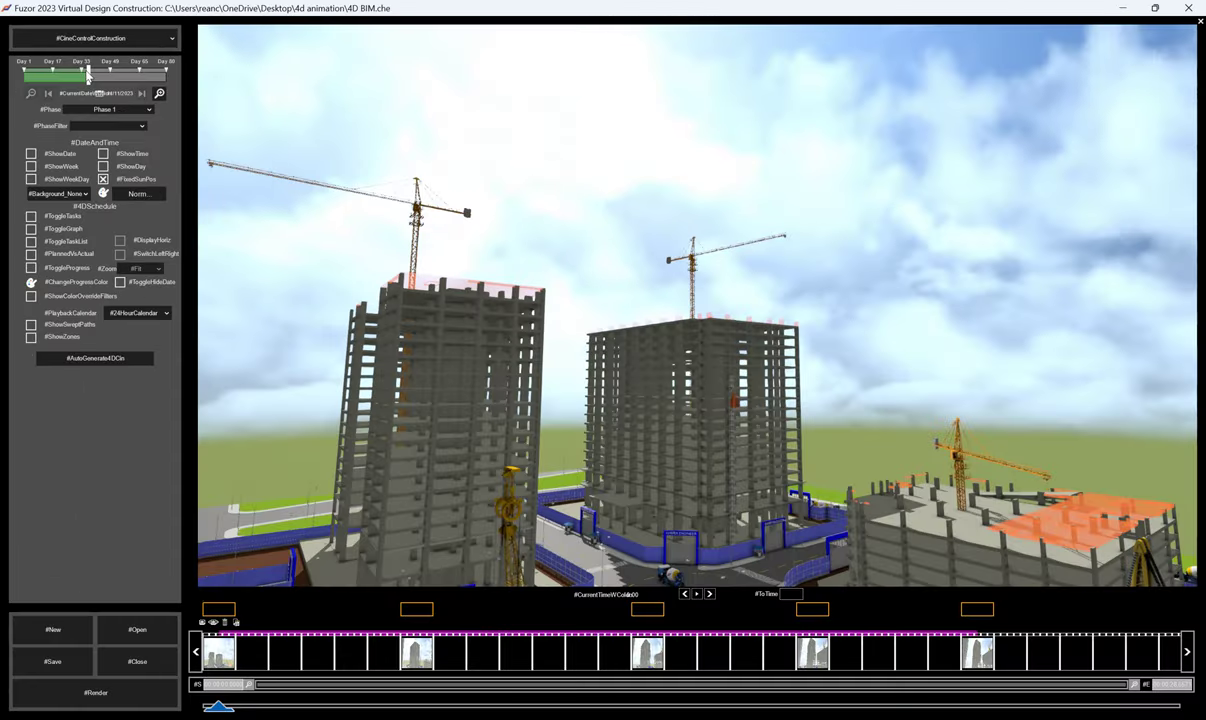
drag(176, 150, 76, 88)
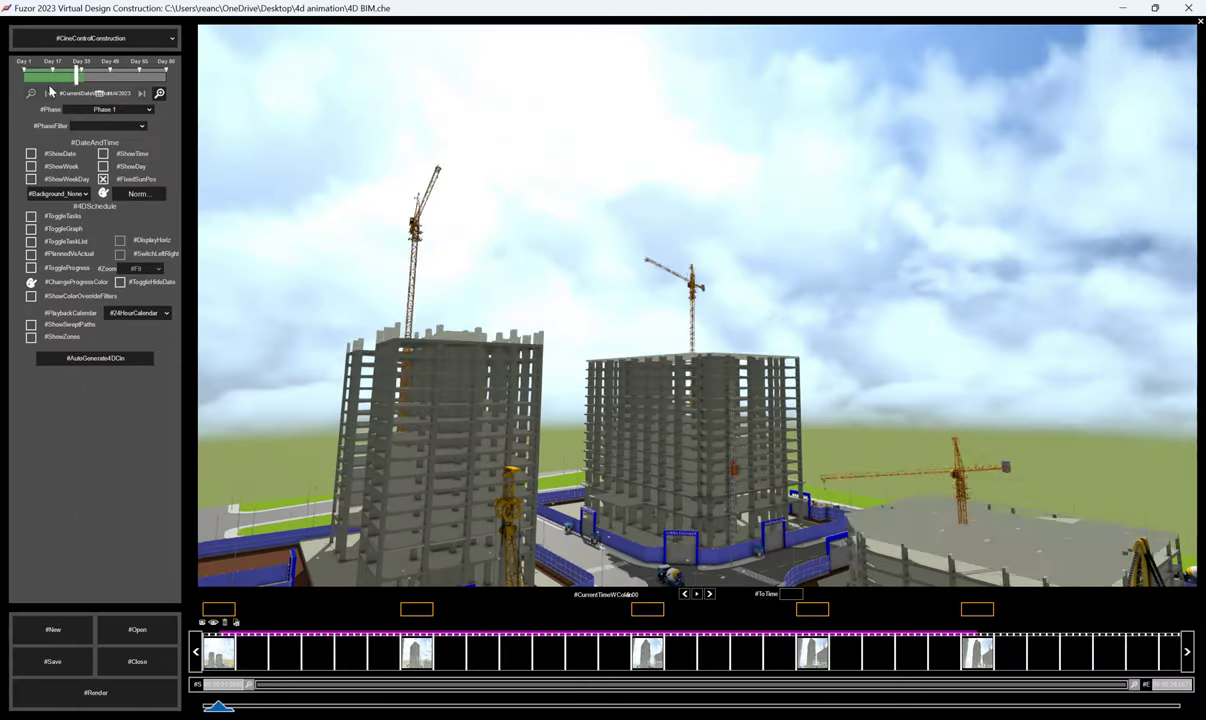
drag(76, 88, 59, 103)
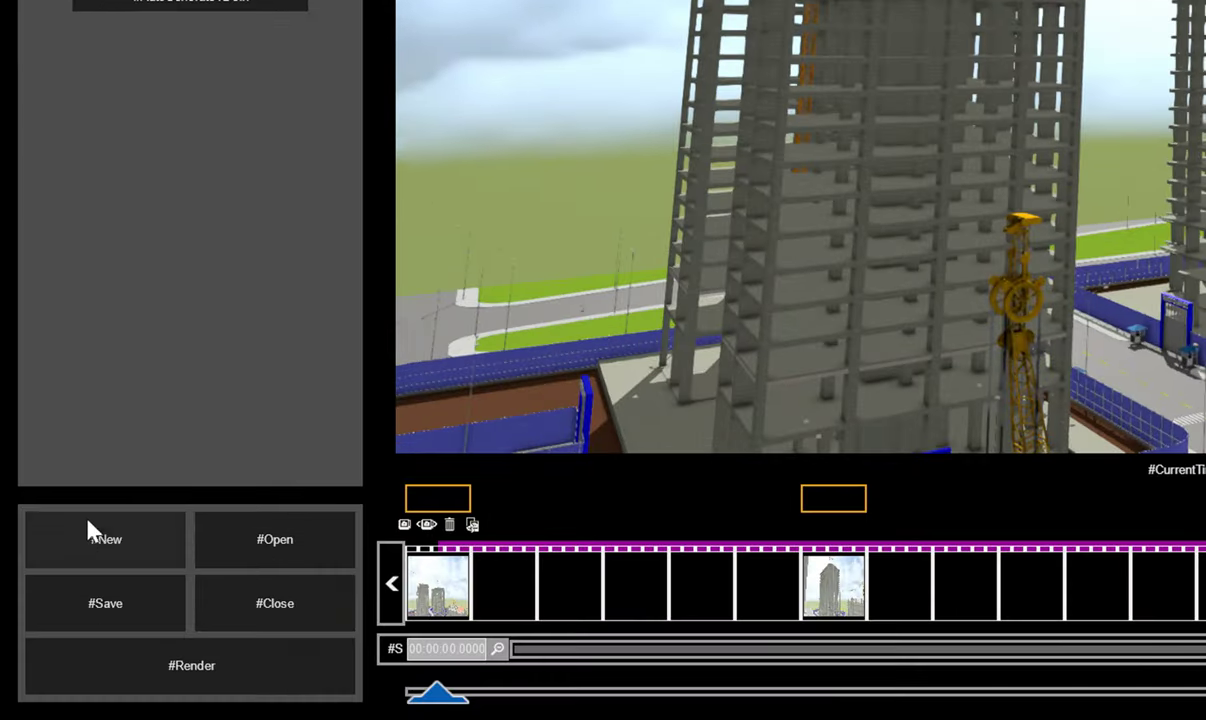
Start a new empty fly-through, rewind the schedule to Day 1, and angle the camera over the site.
click(96, 541)
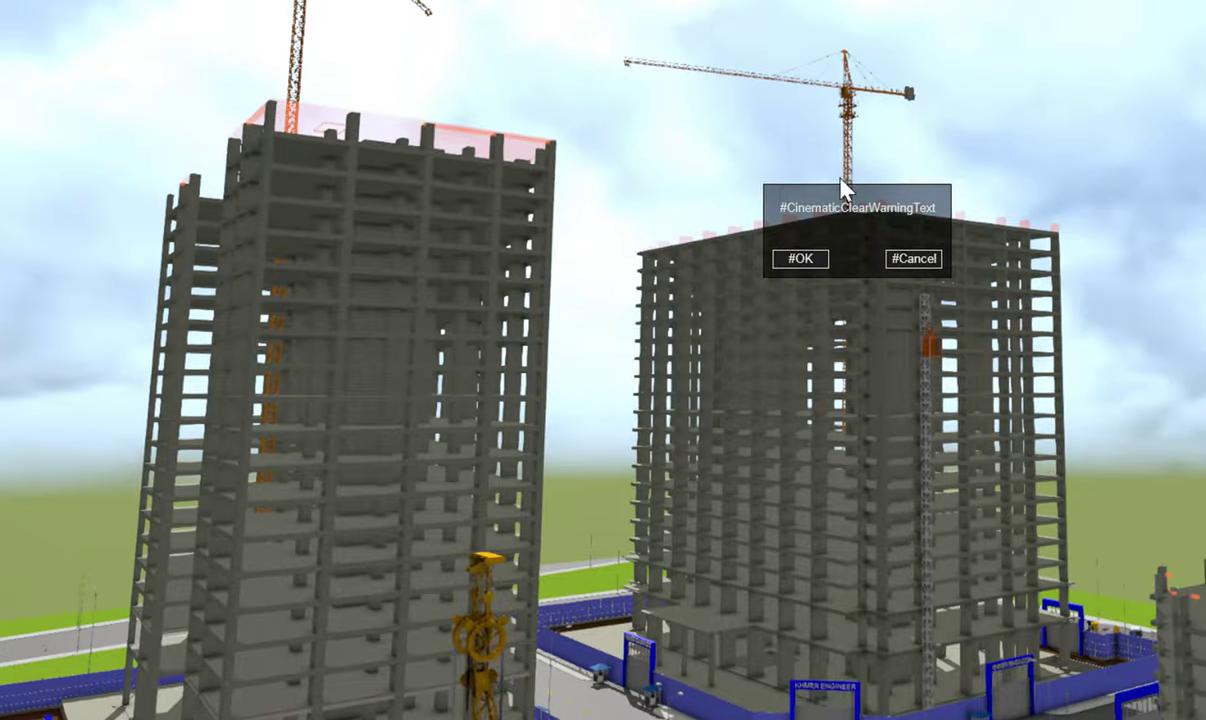
click(814, 262)
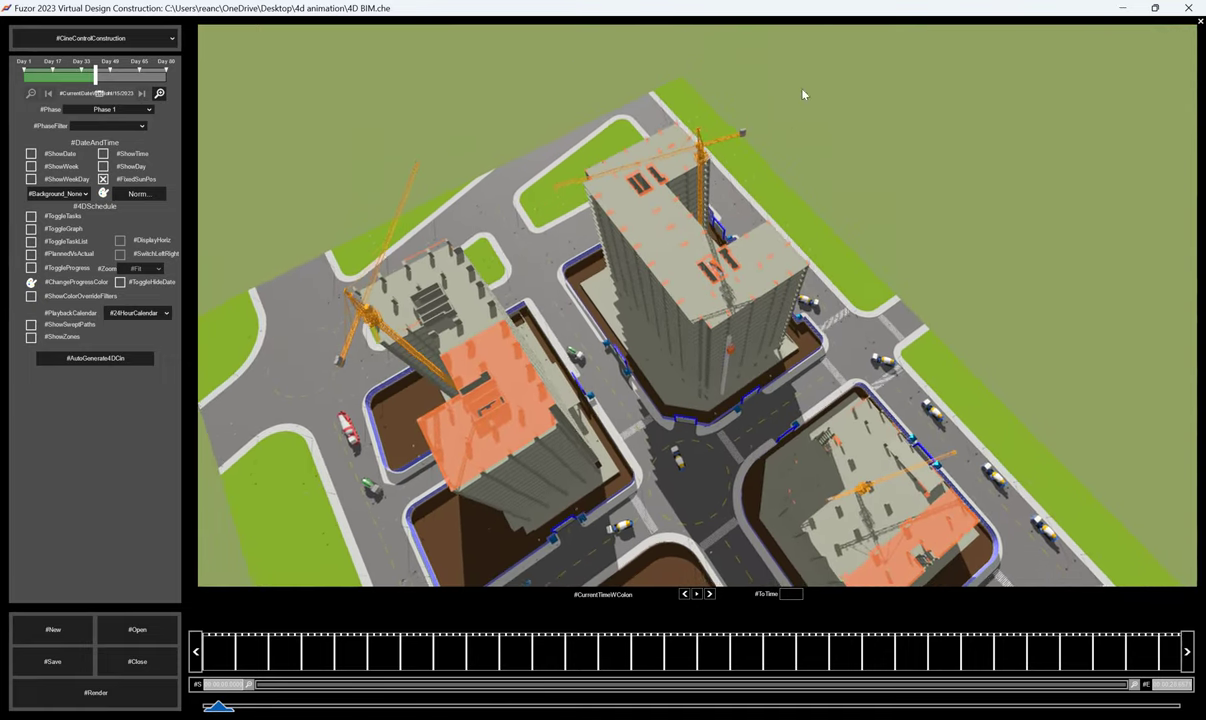
drag(103, 87, 20, 90)
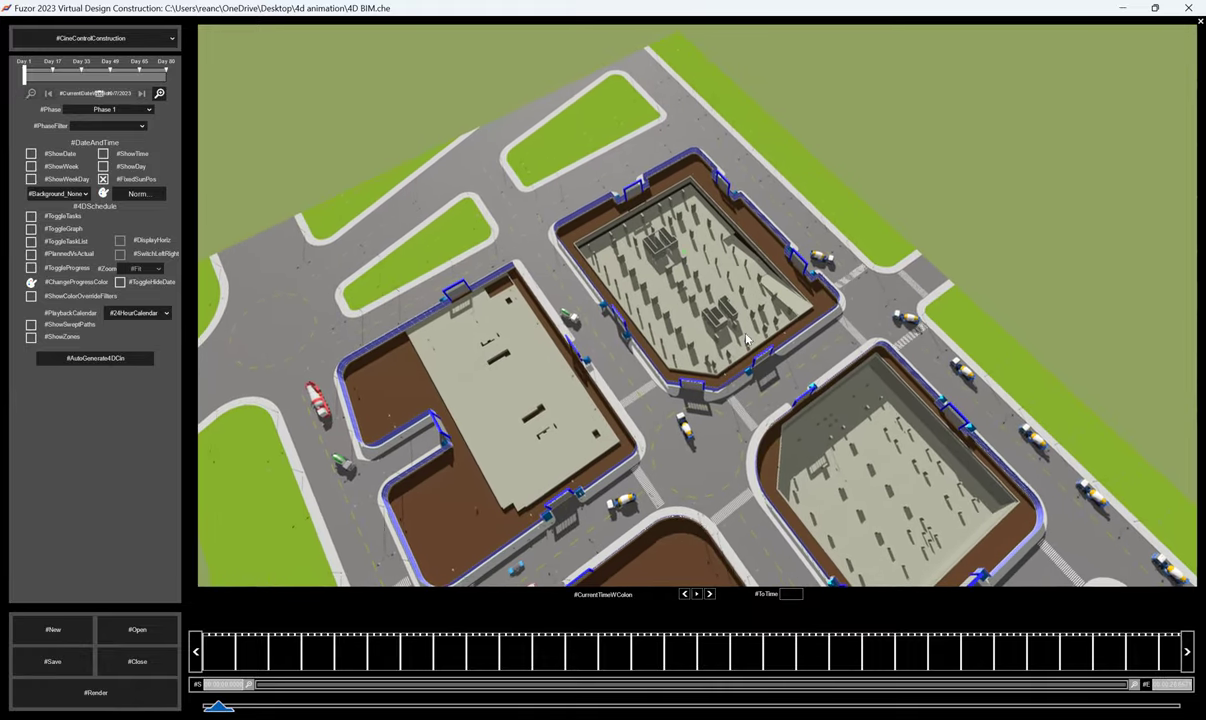
drag(756, 302, 825, 206)
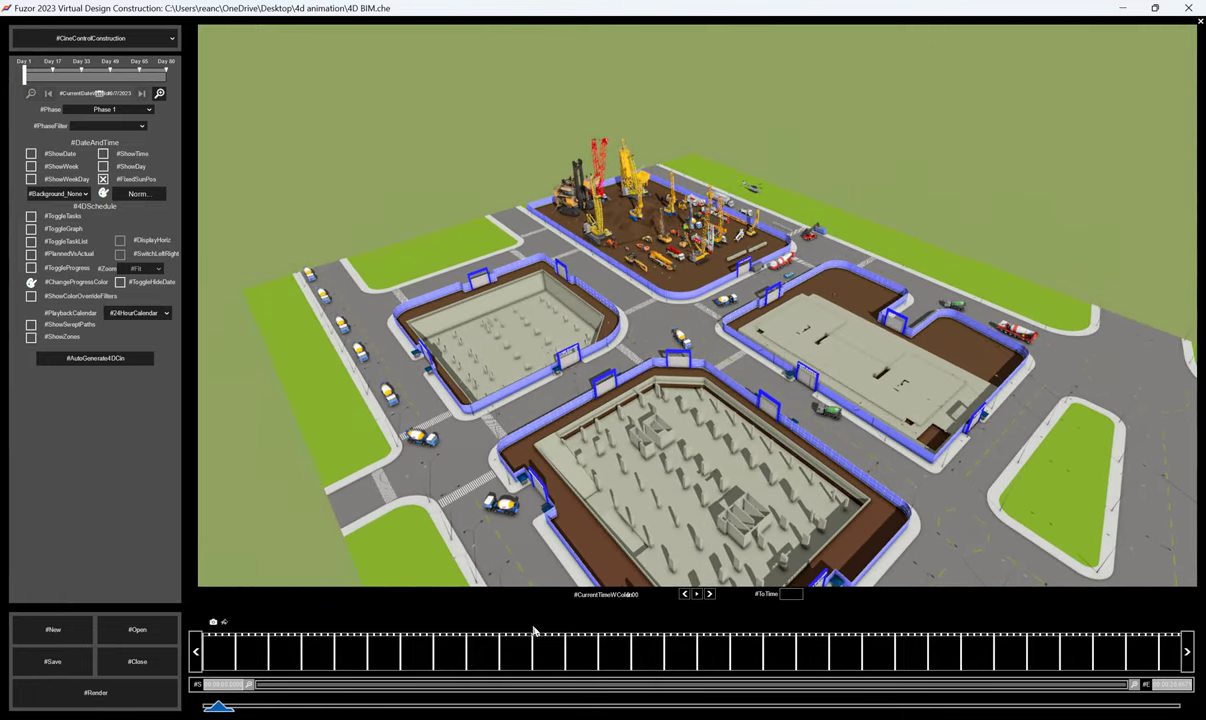
Capture a Day 1 keyframe, then a closer second keyframe at about Day 17.
click(212, 624)
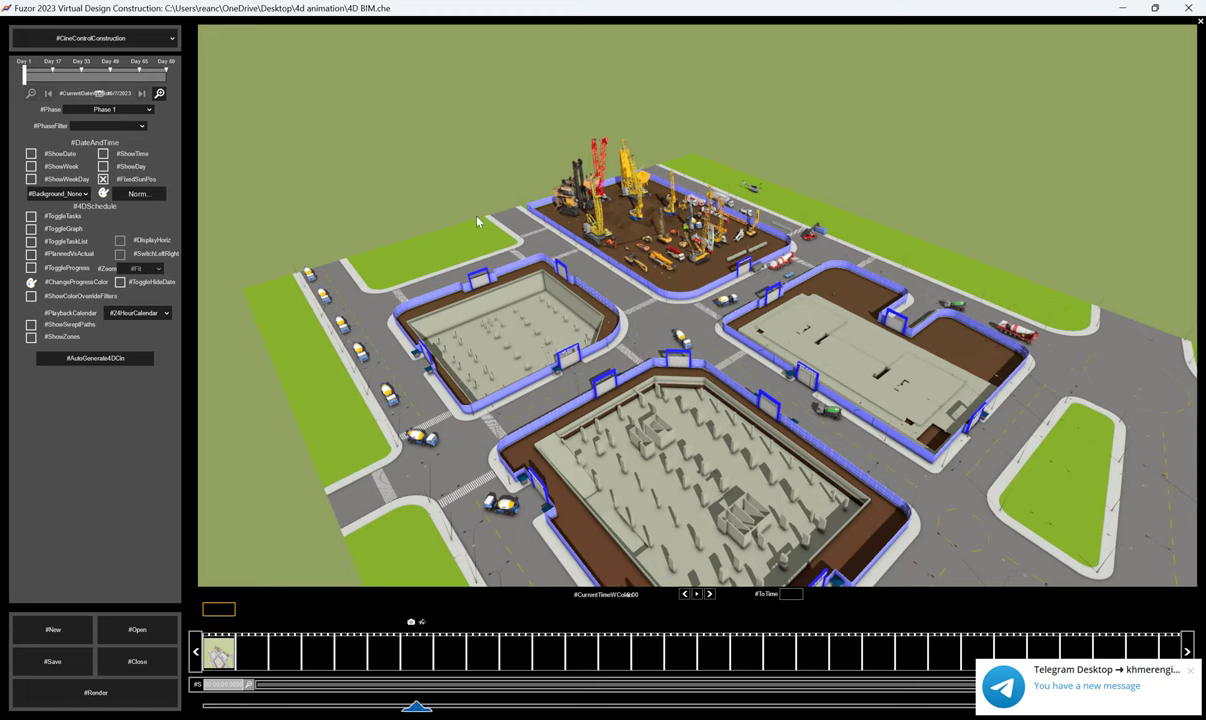
drag(25, 77, 47, 80)
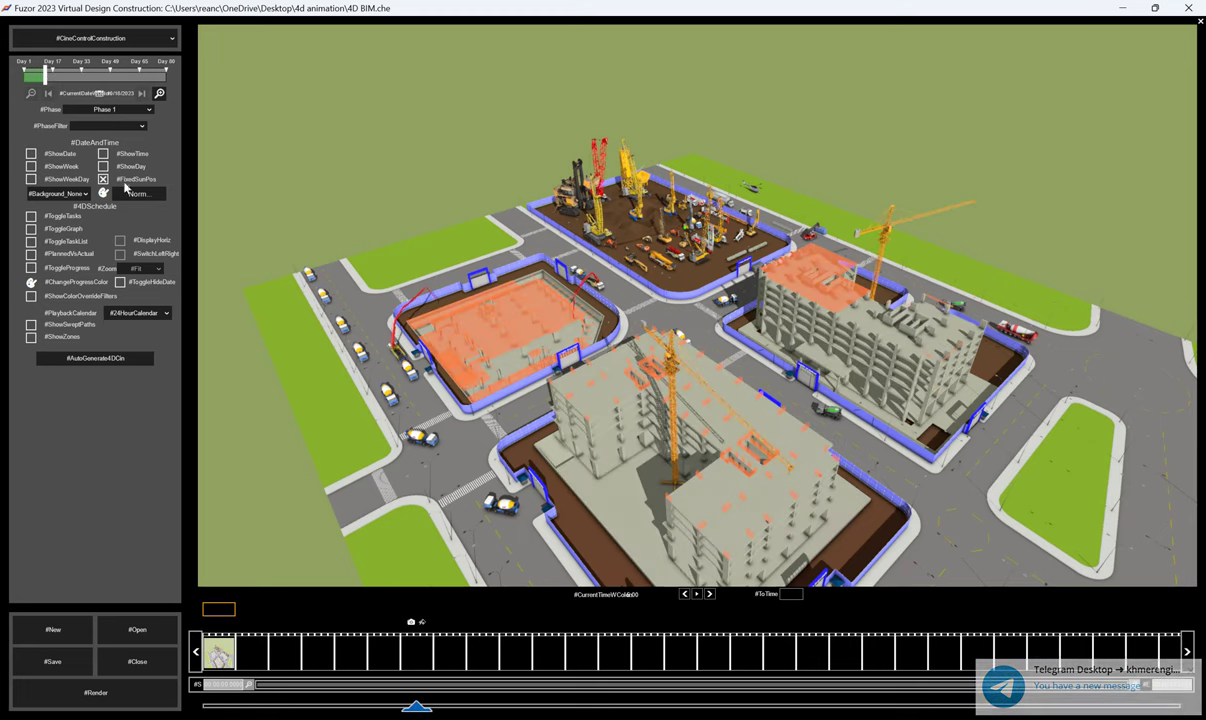
scroll(686, 360, up, 2)
scroll(688, 368, up, 2)
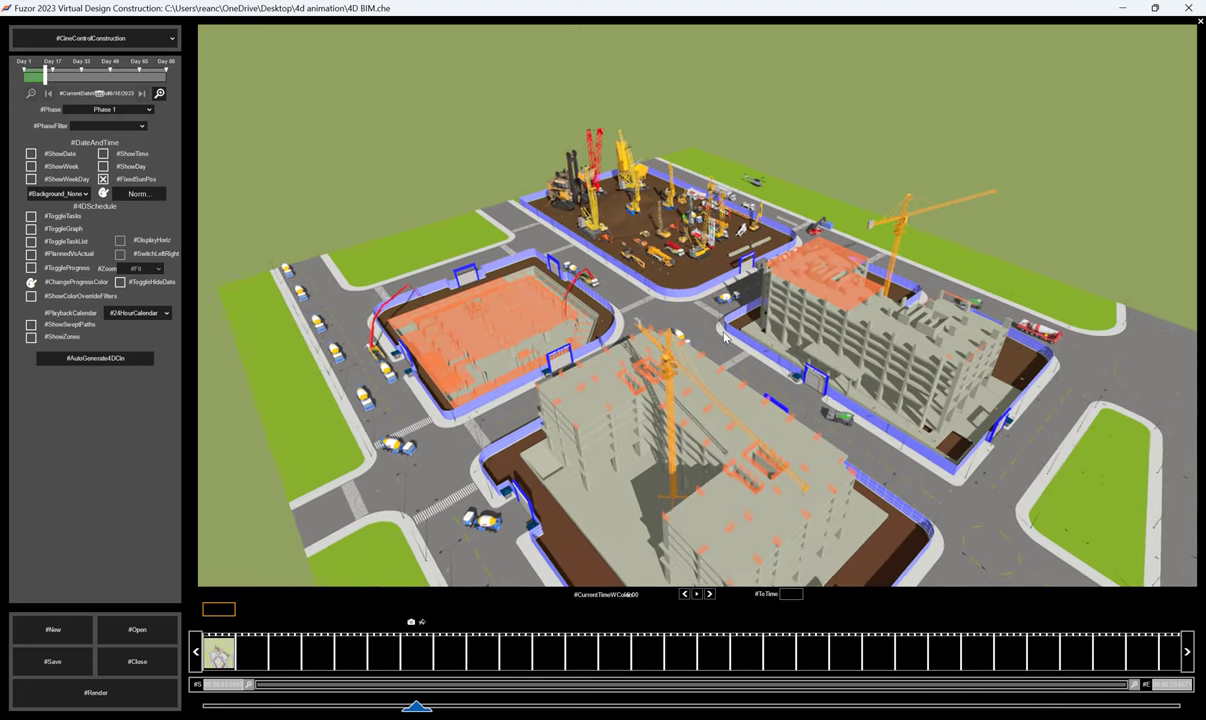
scroll(690, 376, up, 2)
scroll(692, 384, up, 2)
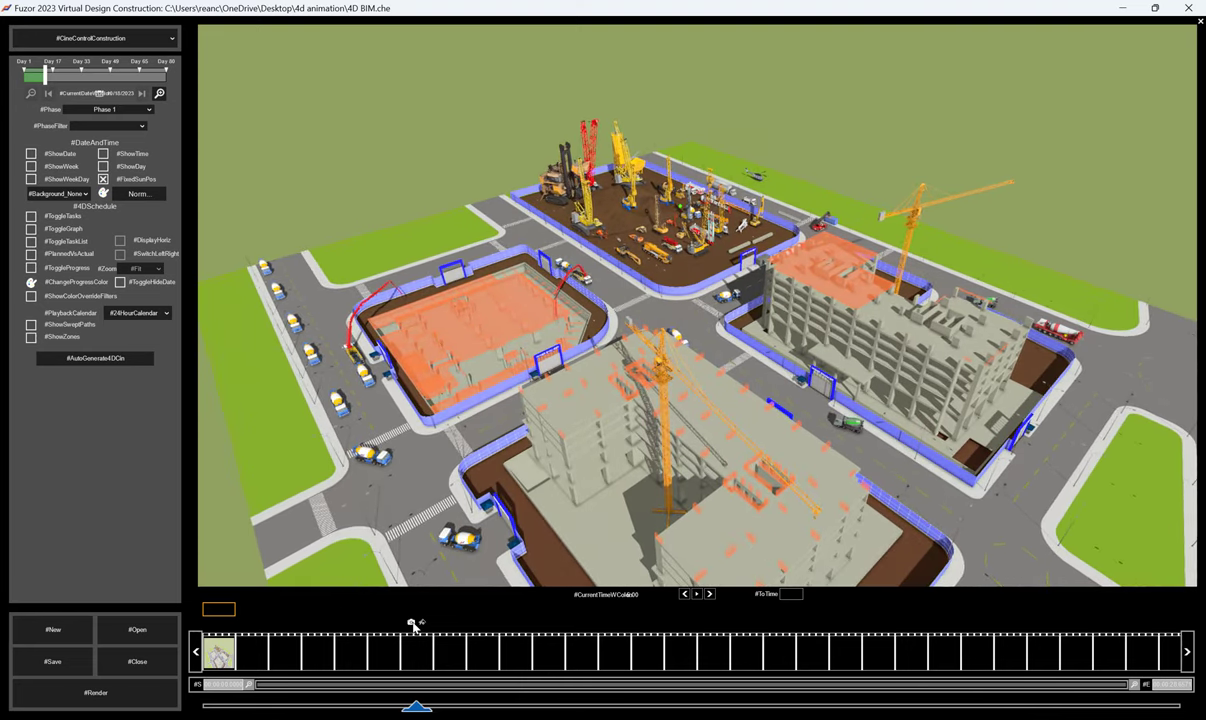
click(411, 622)
Move along the fly-through timeline from the start to a later point past the second keyframe.
mouse_move(425, 710)
mouse_down()
mouse_move(221, 709)
mouse_move(567, 716)
mouse_move(218, 709)
mouse_up()
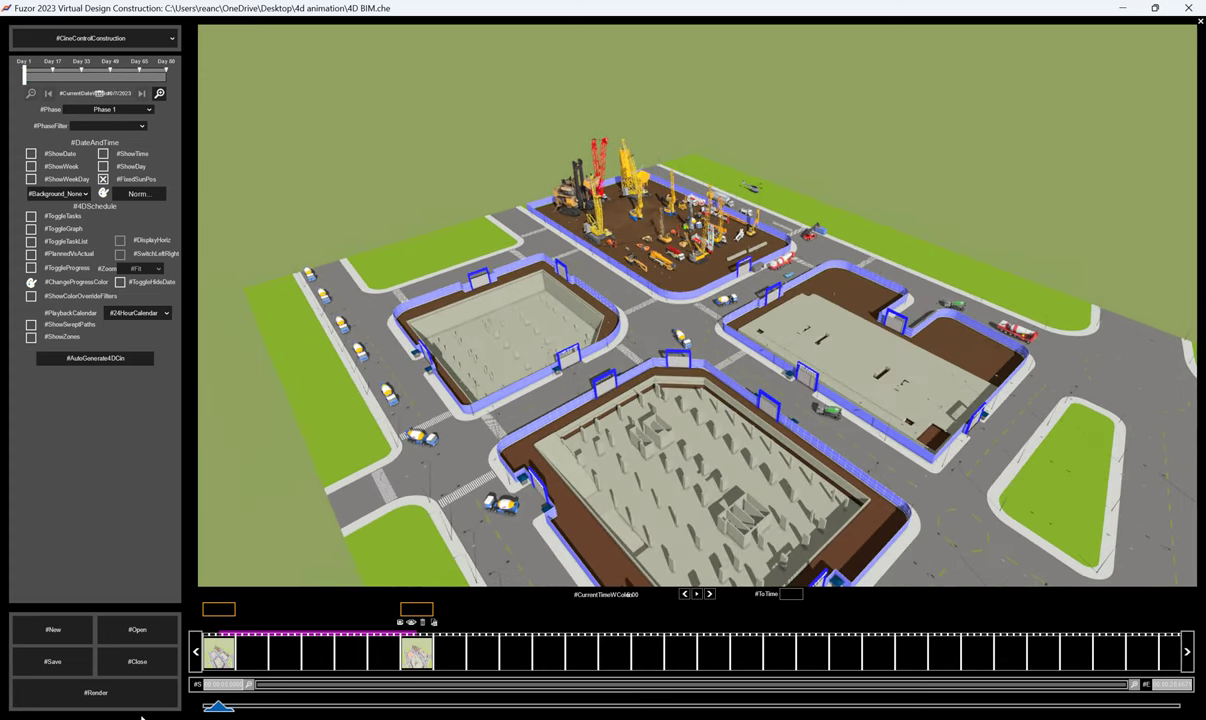
click(648, 659)
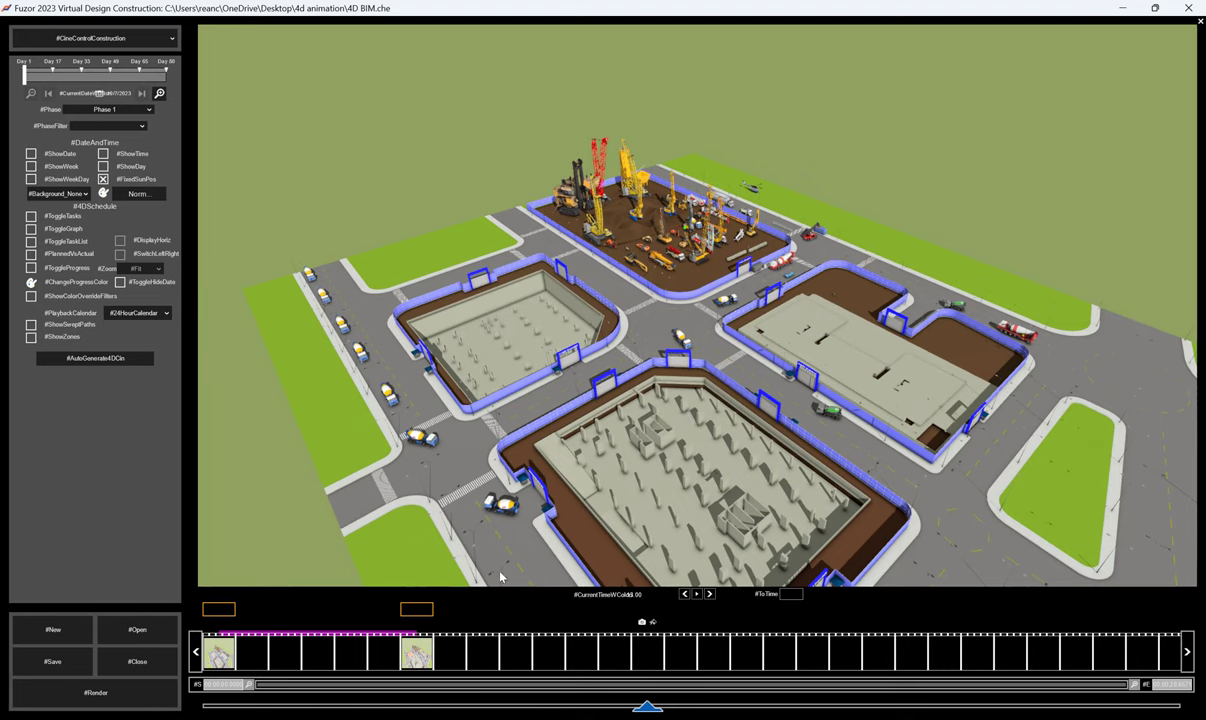
click(406, 660)
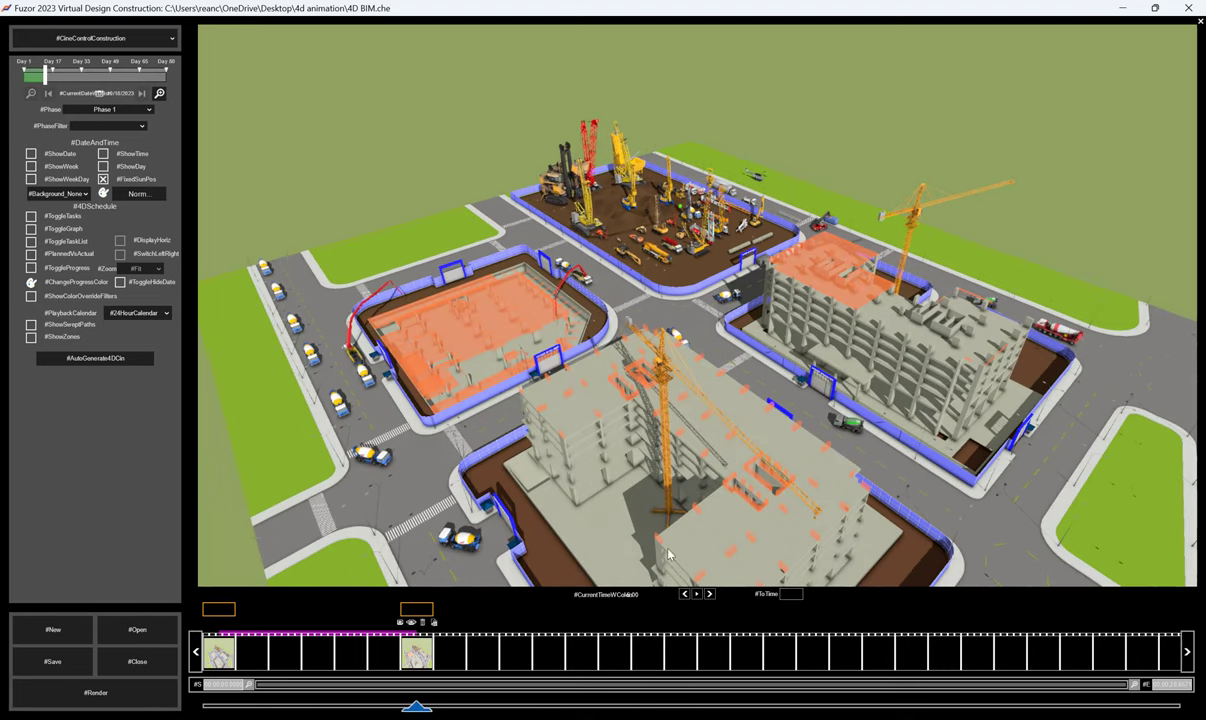
click(640, 656)
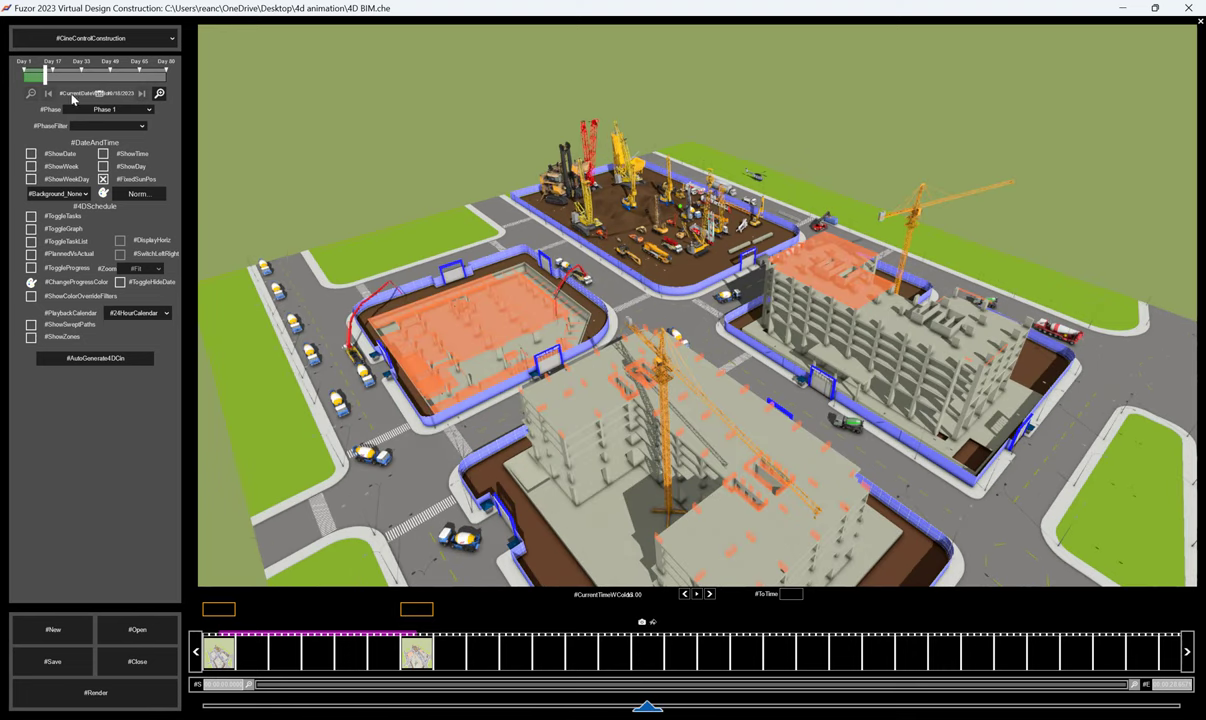
Advance the date to 09/23, zoom closer, capture a third keyframe, and rewind the fly-through.
drag(50, 74, 55, 74)
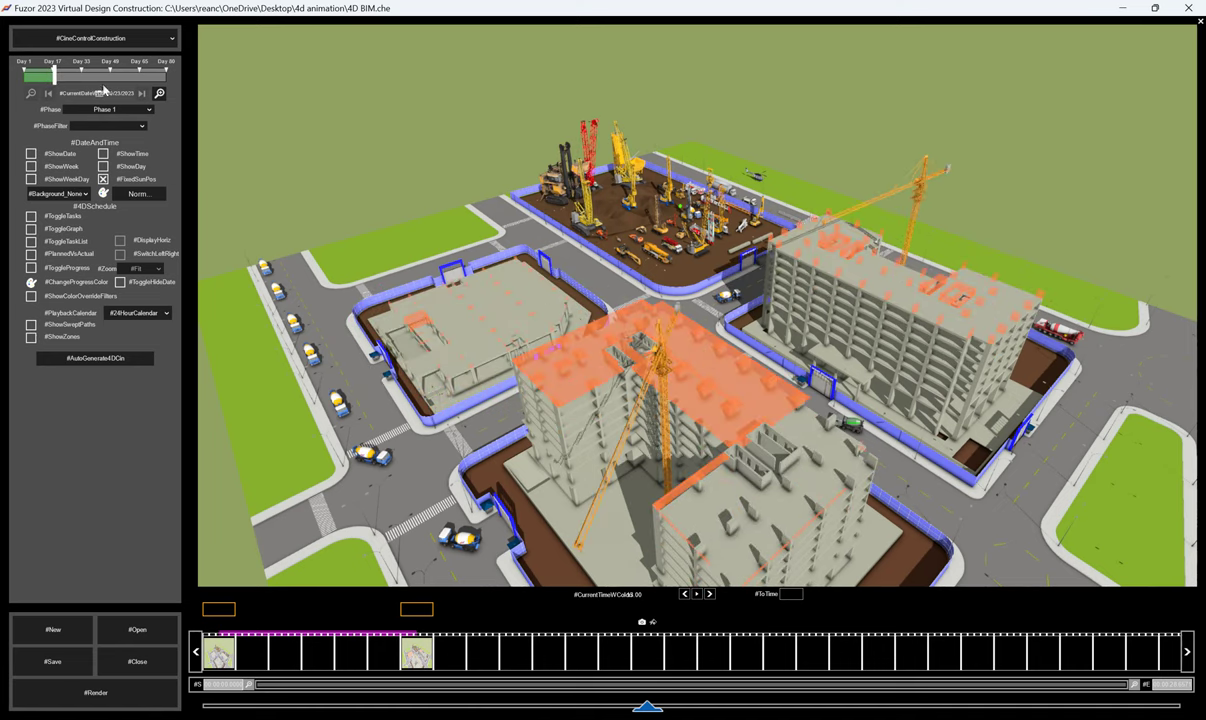
scroll(690, 195, up, 2)
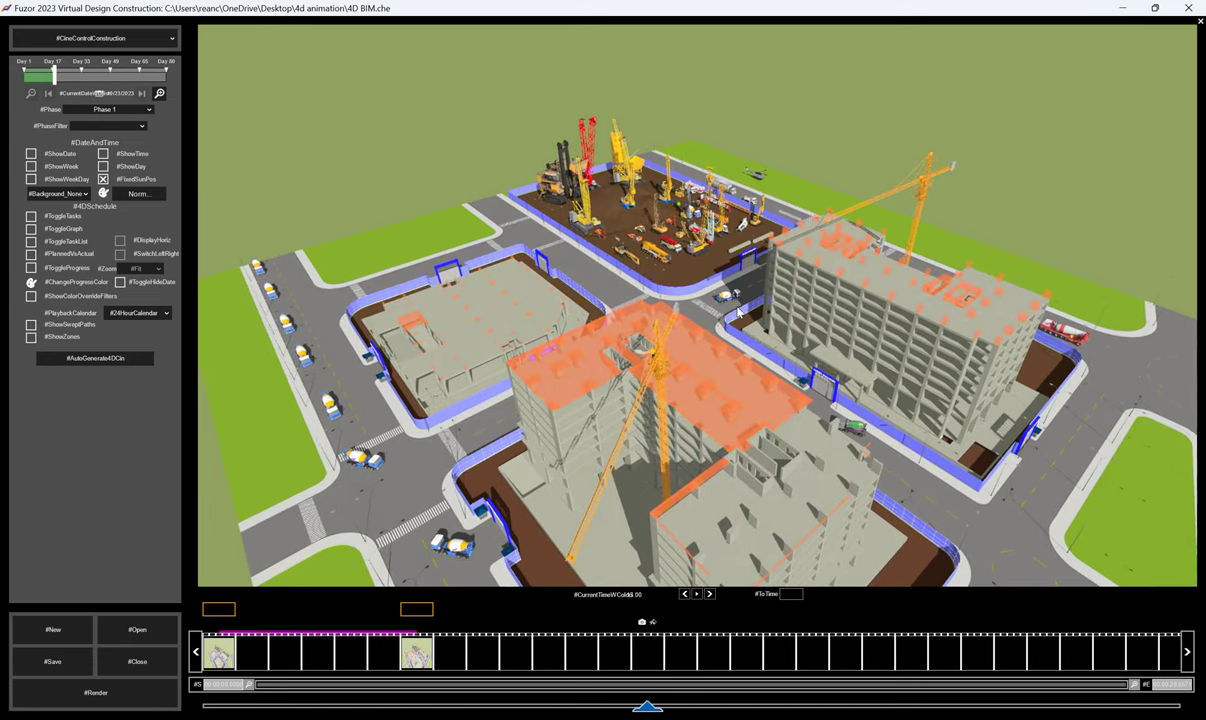
scroll(738, 313, up, 3)
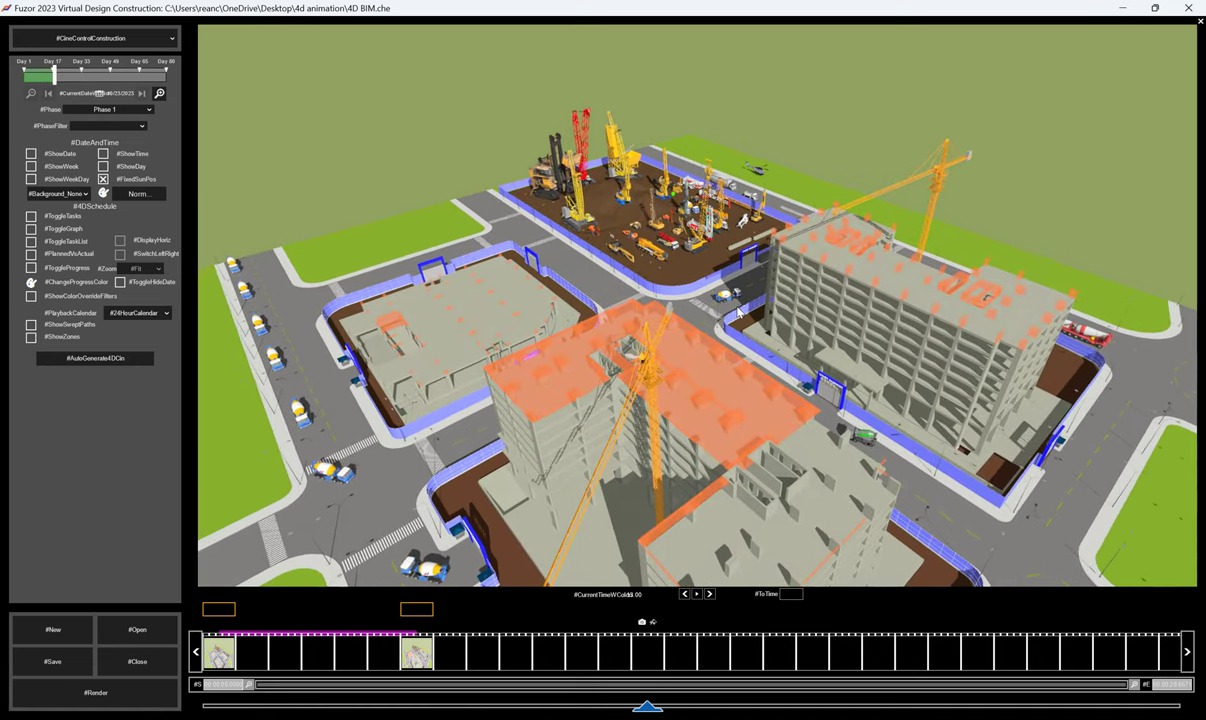
click(642, 622)
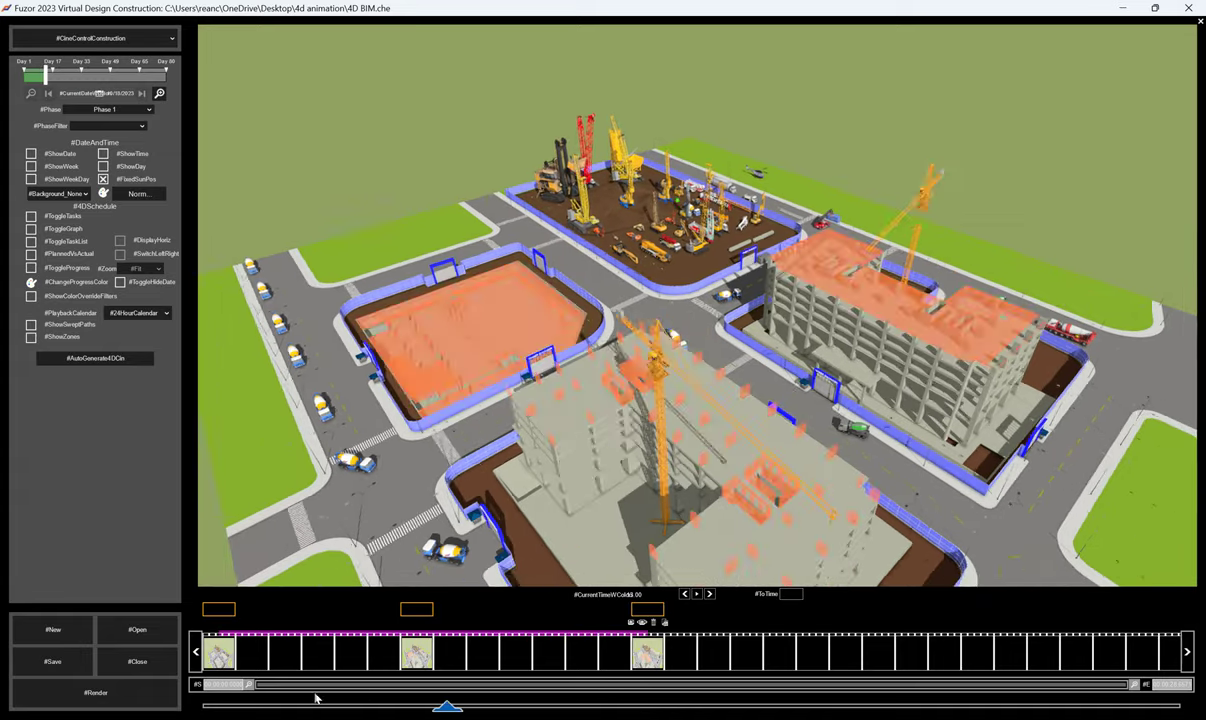
drag(596, 712, 218, 706)
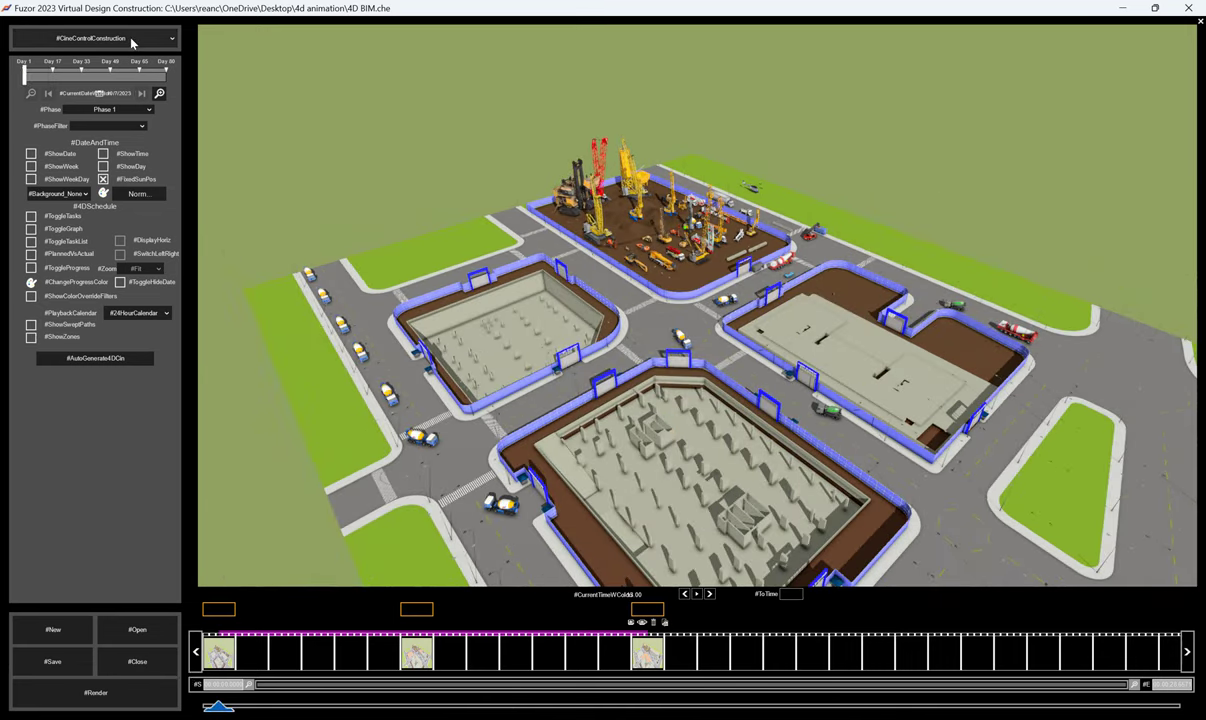
Switch the panel mode from CineControlConstruction to Audio.
click(131, 43)
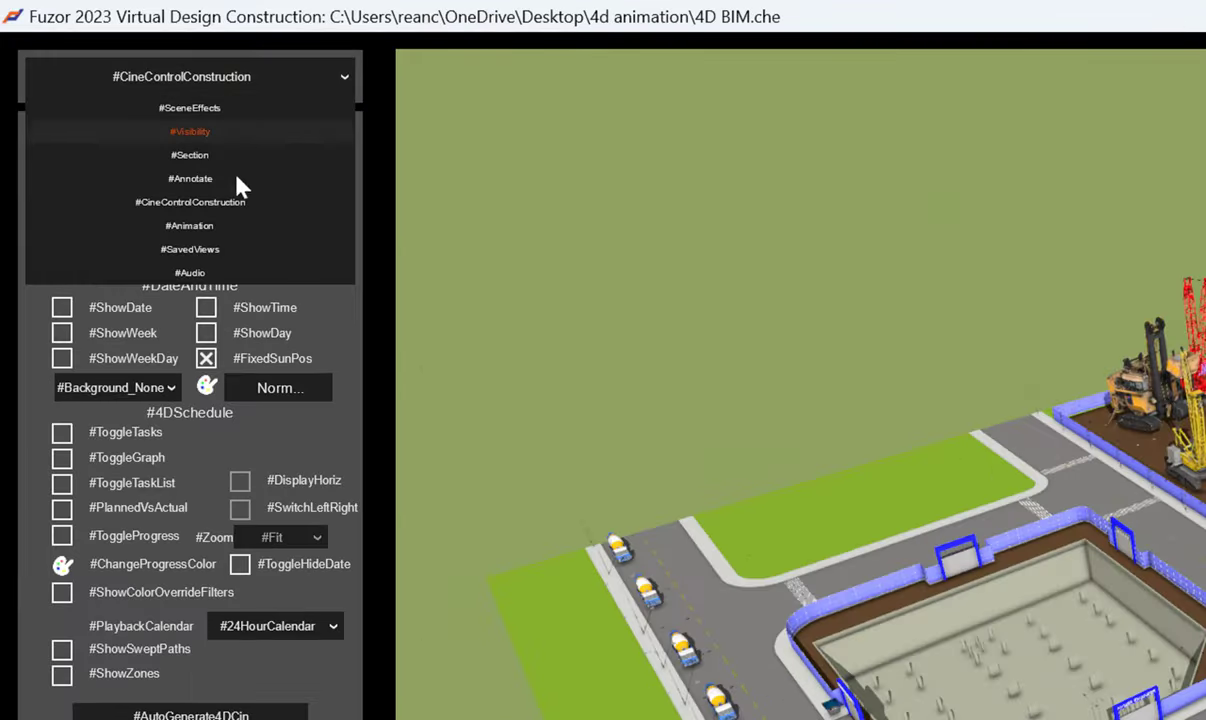
click(109, 38)
click(219, 72)
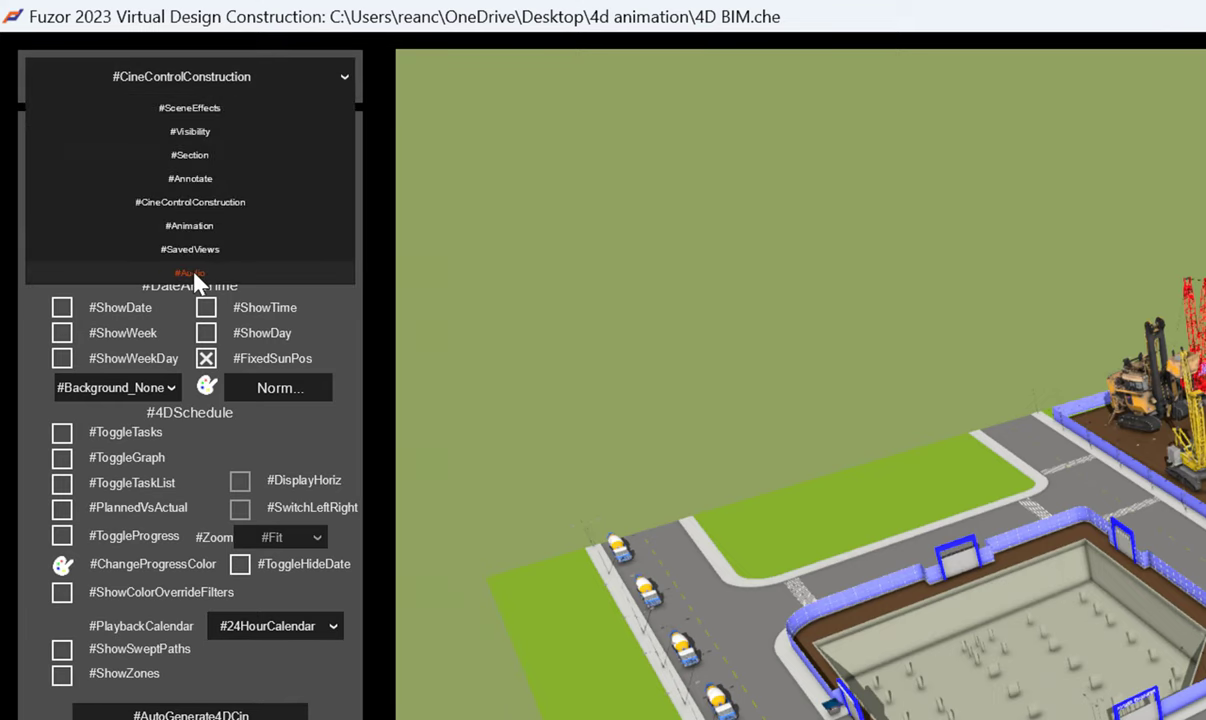
click(194, 273)
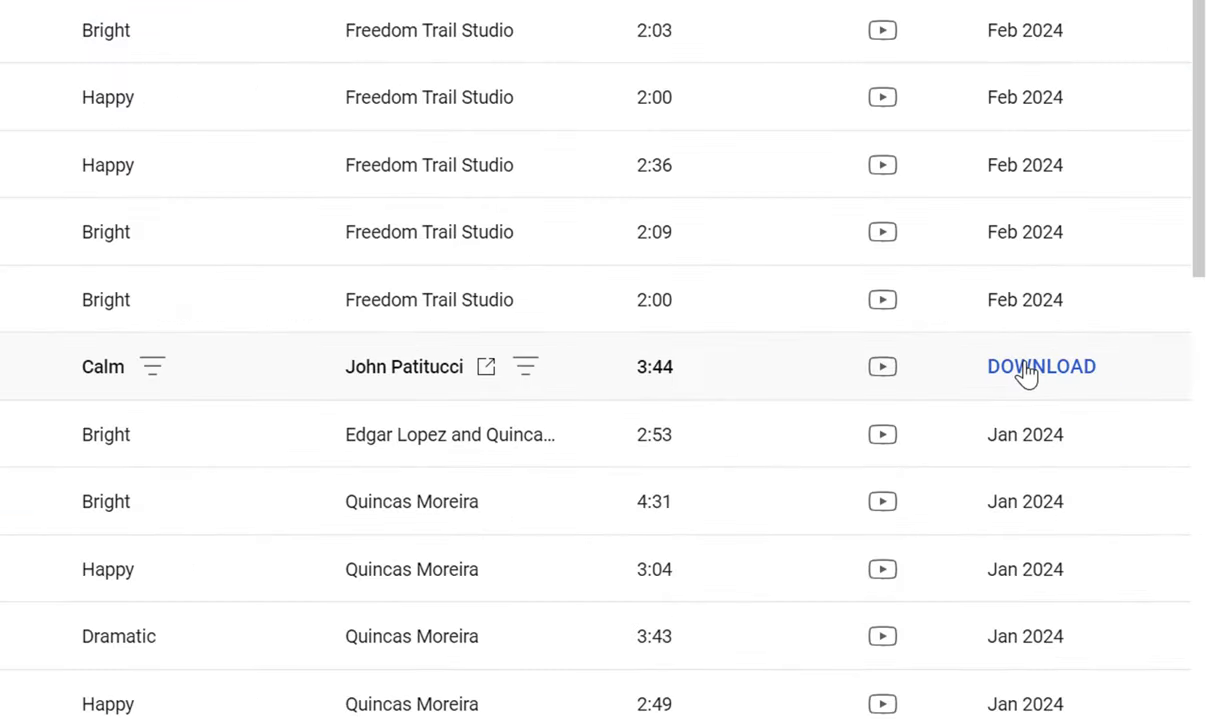
Download the July track as an 8.55 MB MP3 into Downloads\Music.
click(1027, 370)
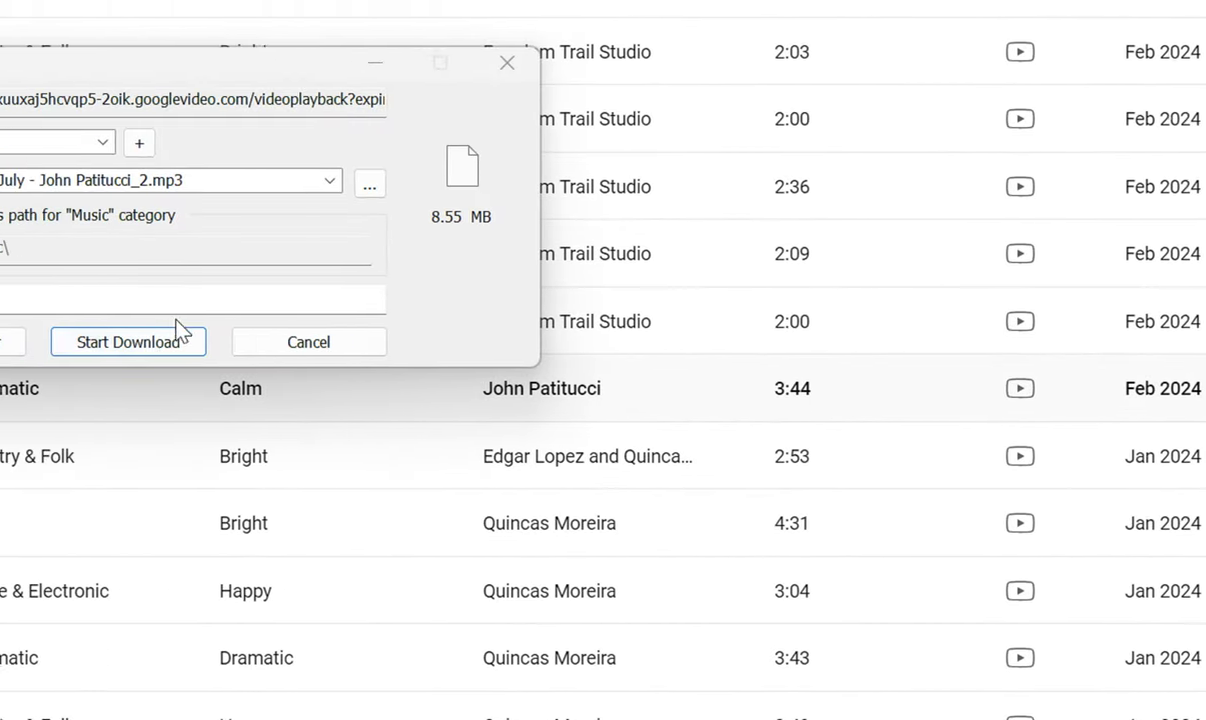
click(115, 342)
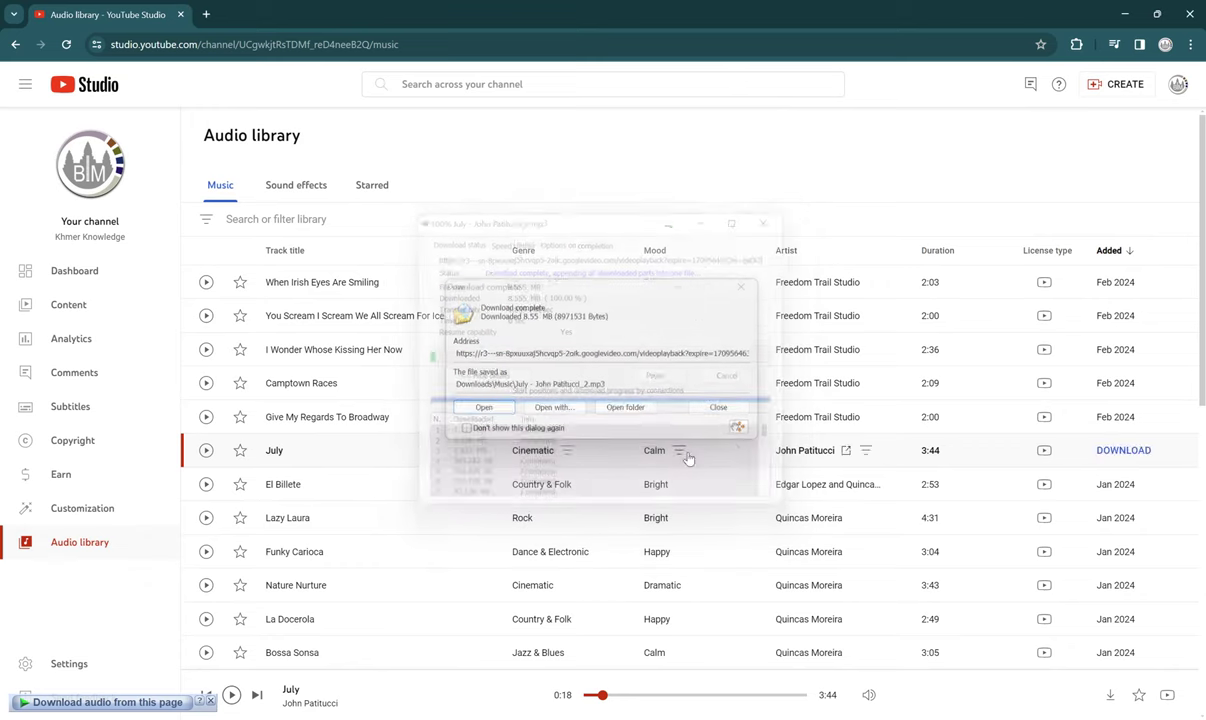
Open the download's folder and copy-paste the July MP3 onto the desktop.
click(627, 409)
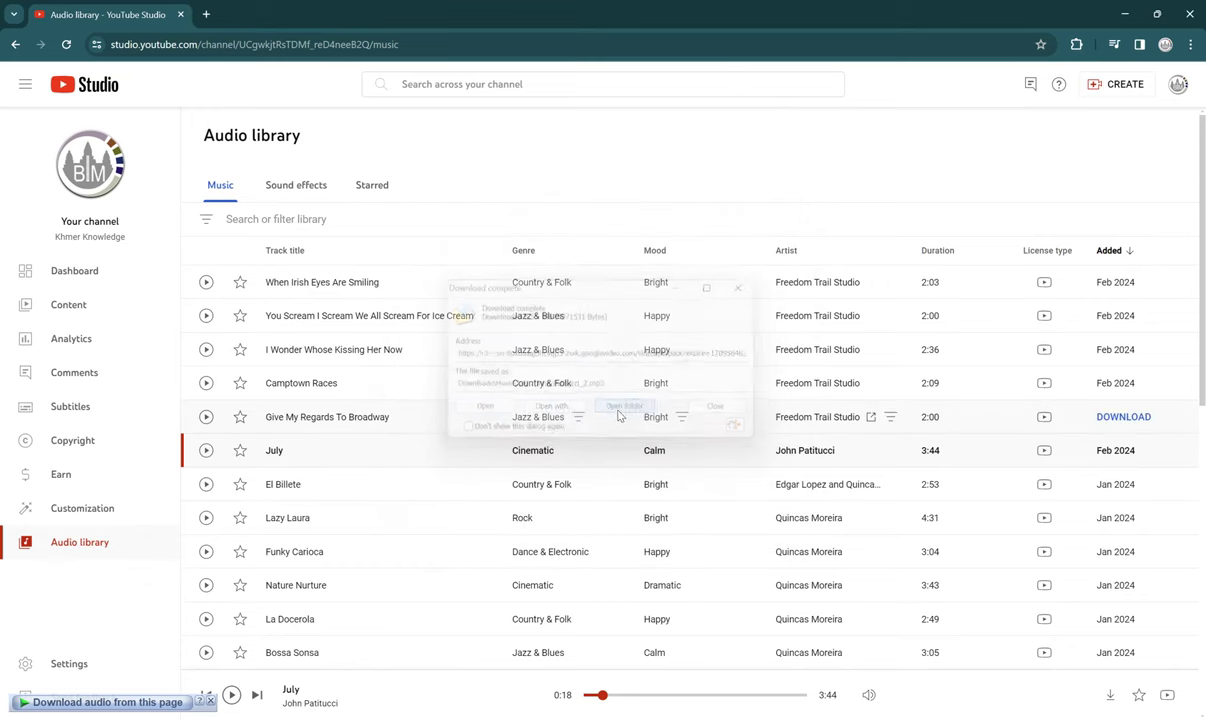
right_click(185, 151)
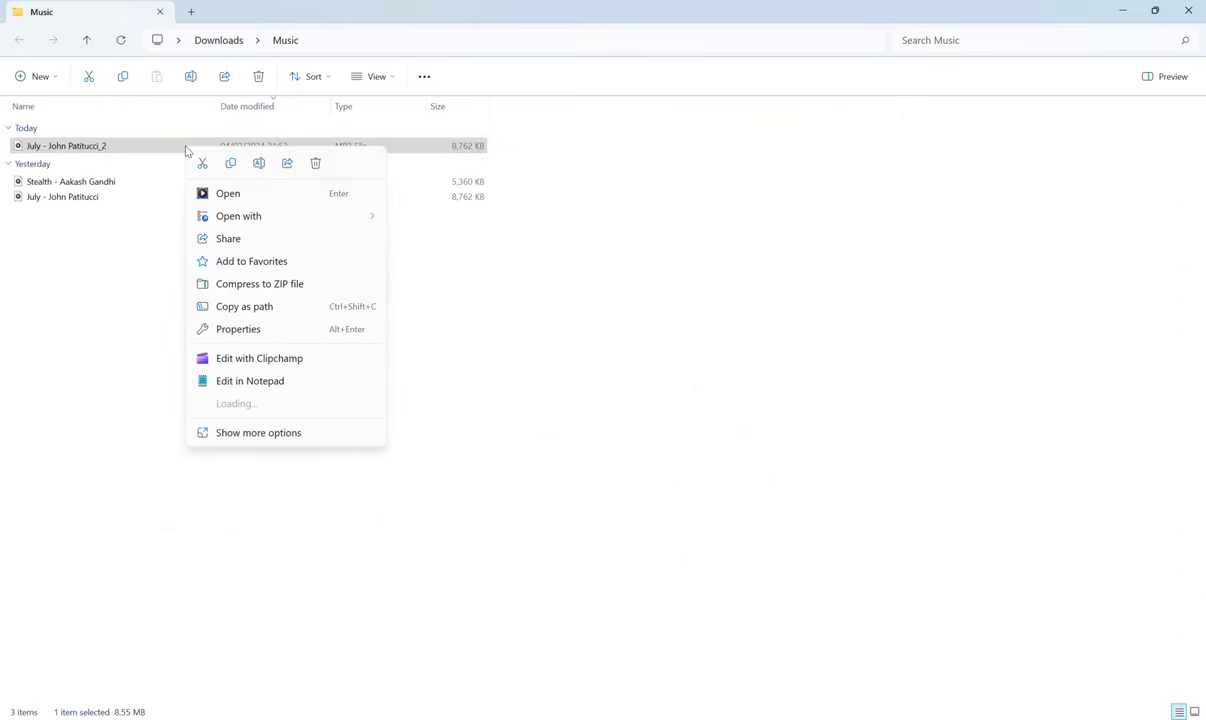
click(231, 162)
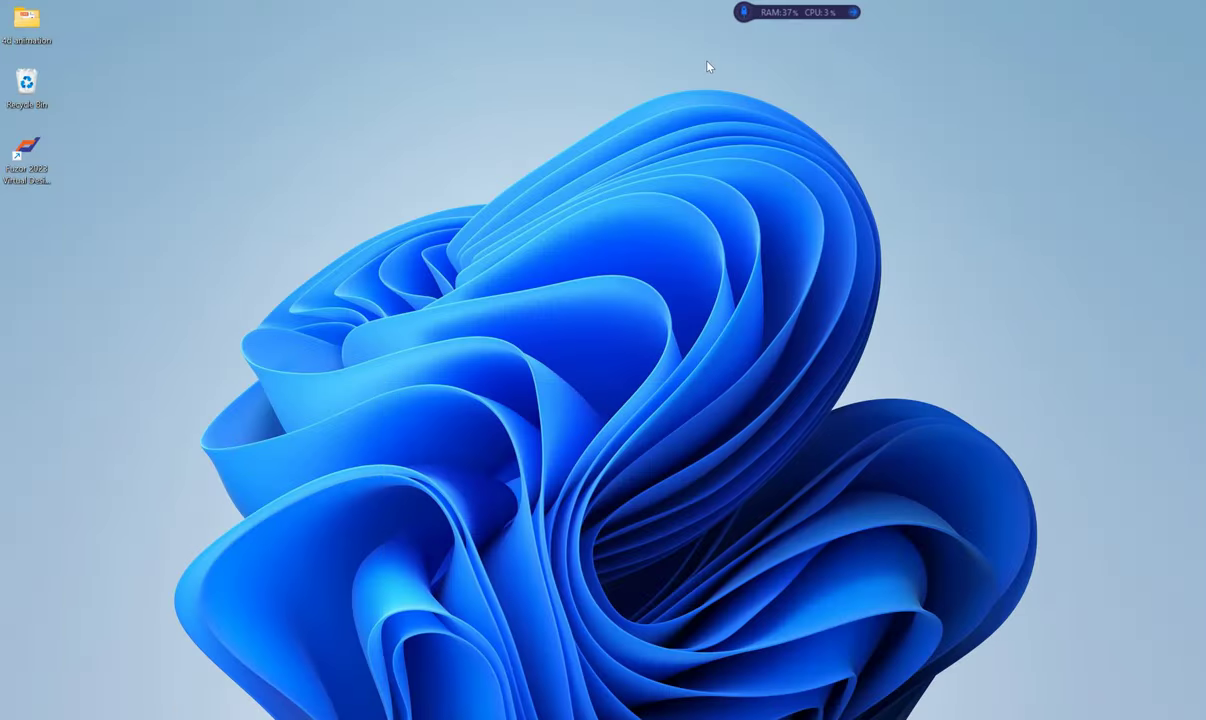
right_click(707, 66)
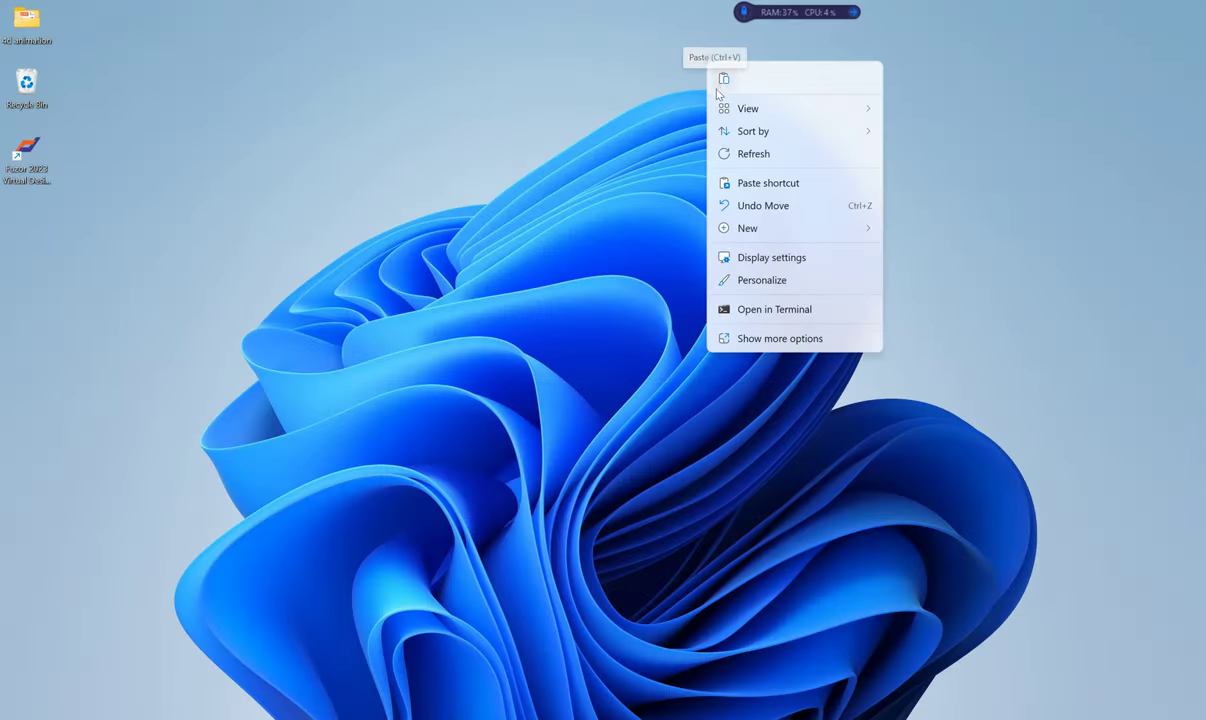
click(720, 76)
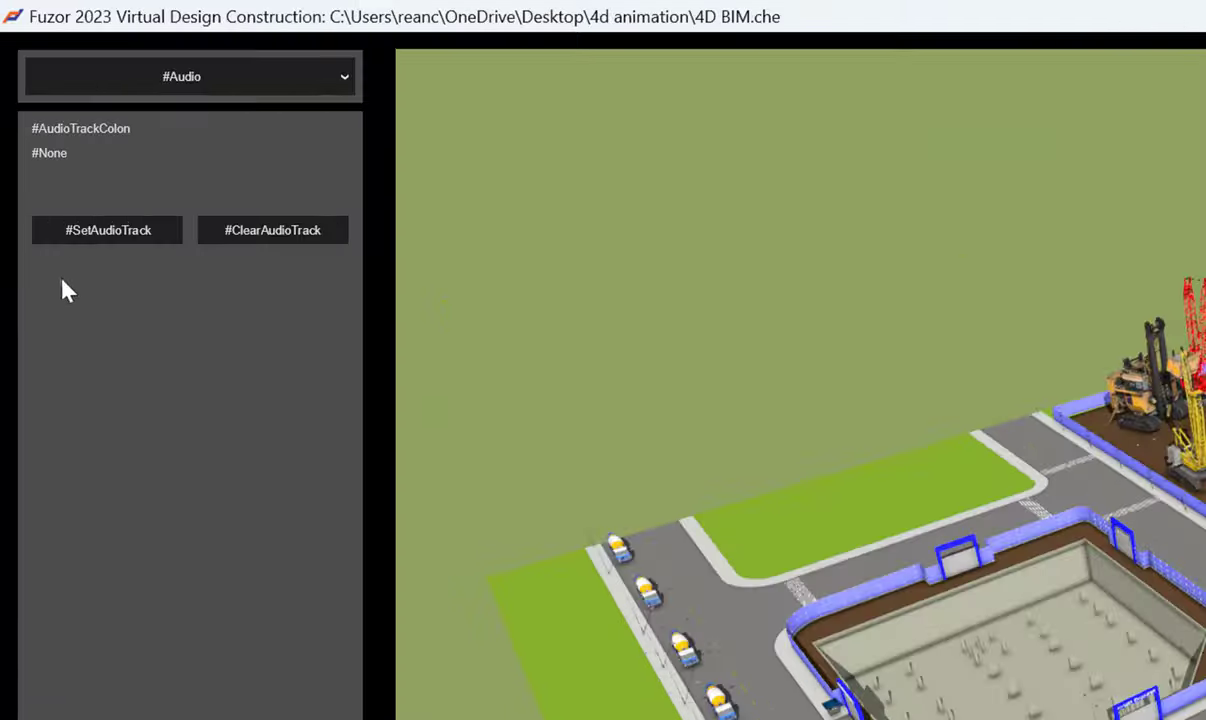
Set the fly-through audio track to the July MP3 on the Desktop.
click(117, 240)
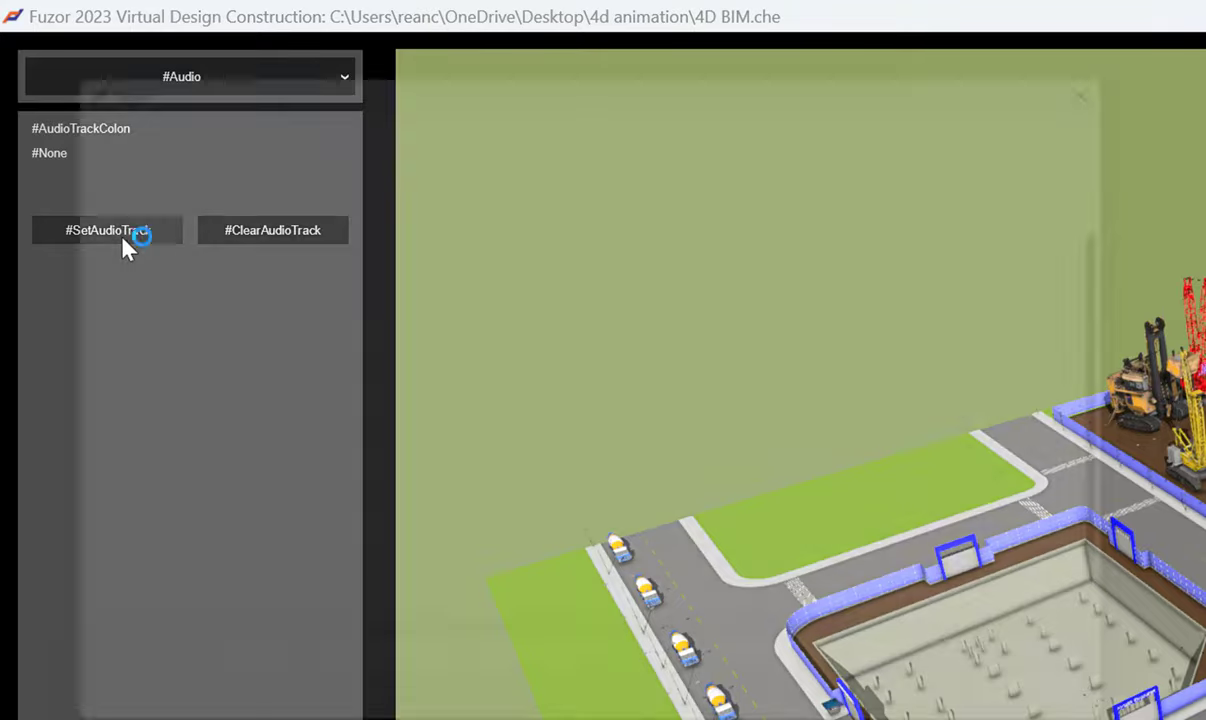
click(255, 112)
click(290, 150)
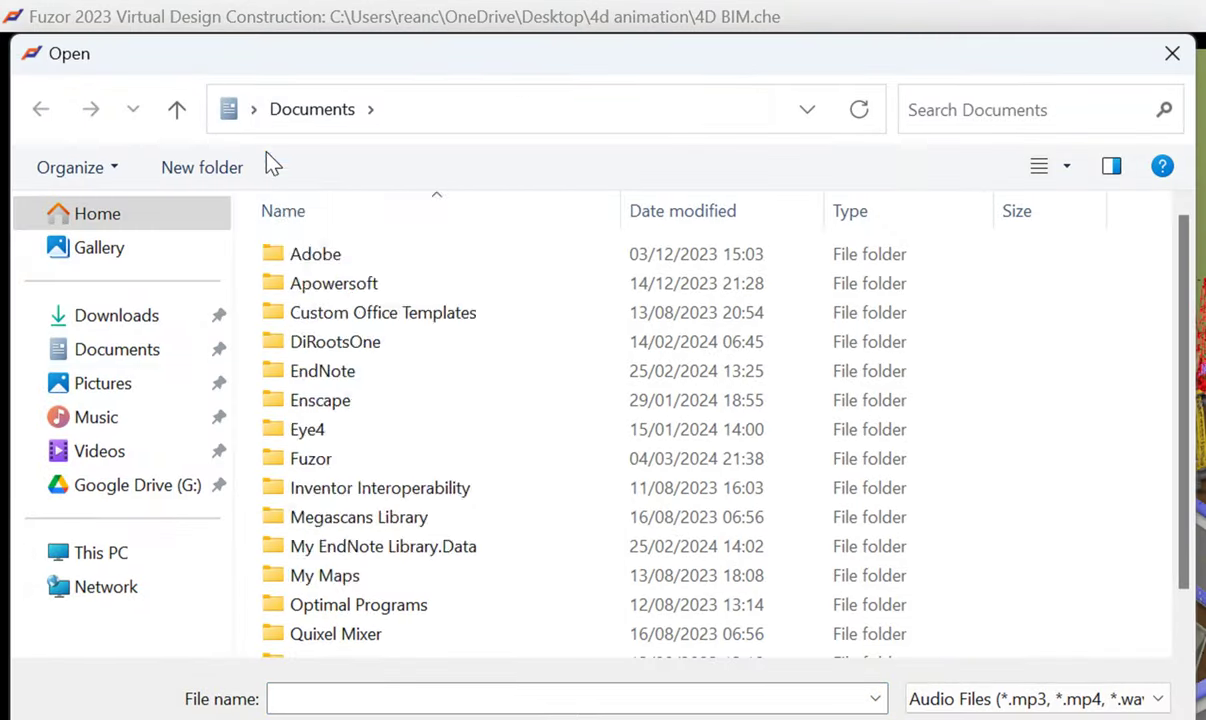
click(975, 480)
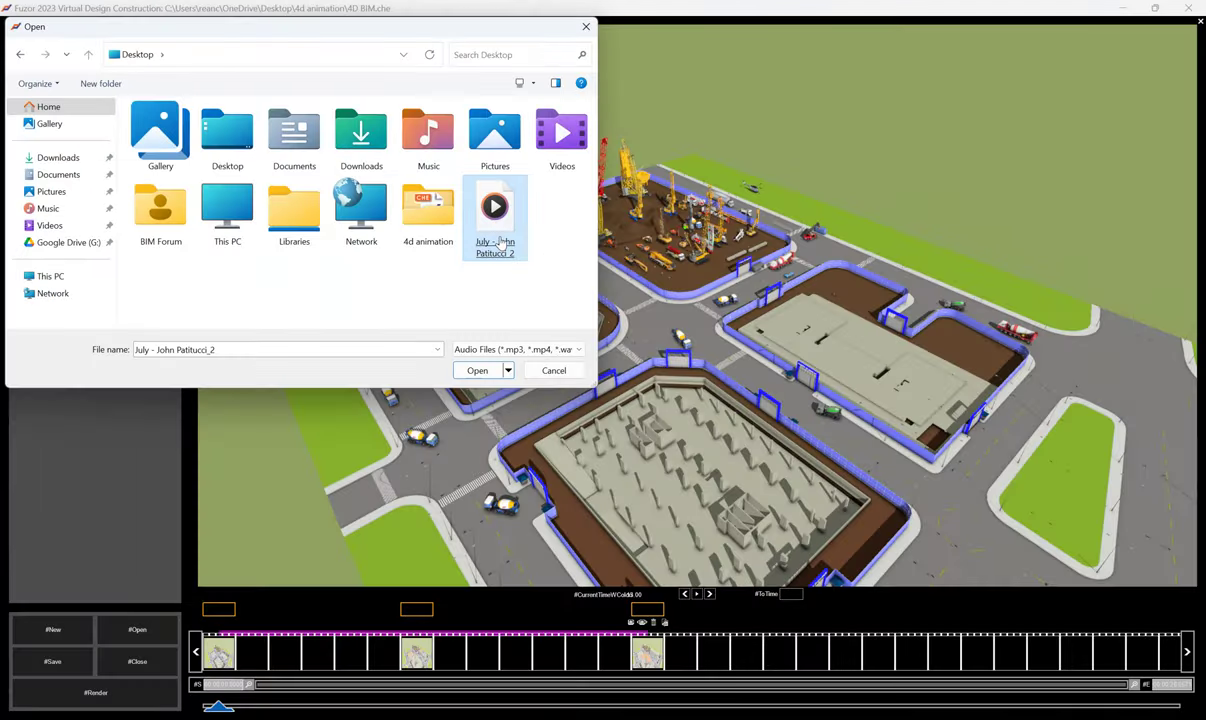
double_click(500, 242)
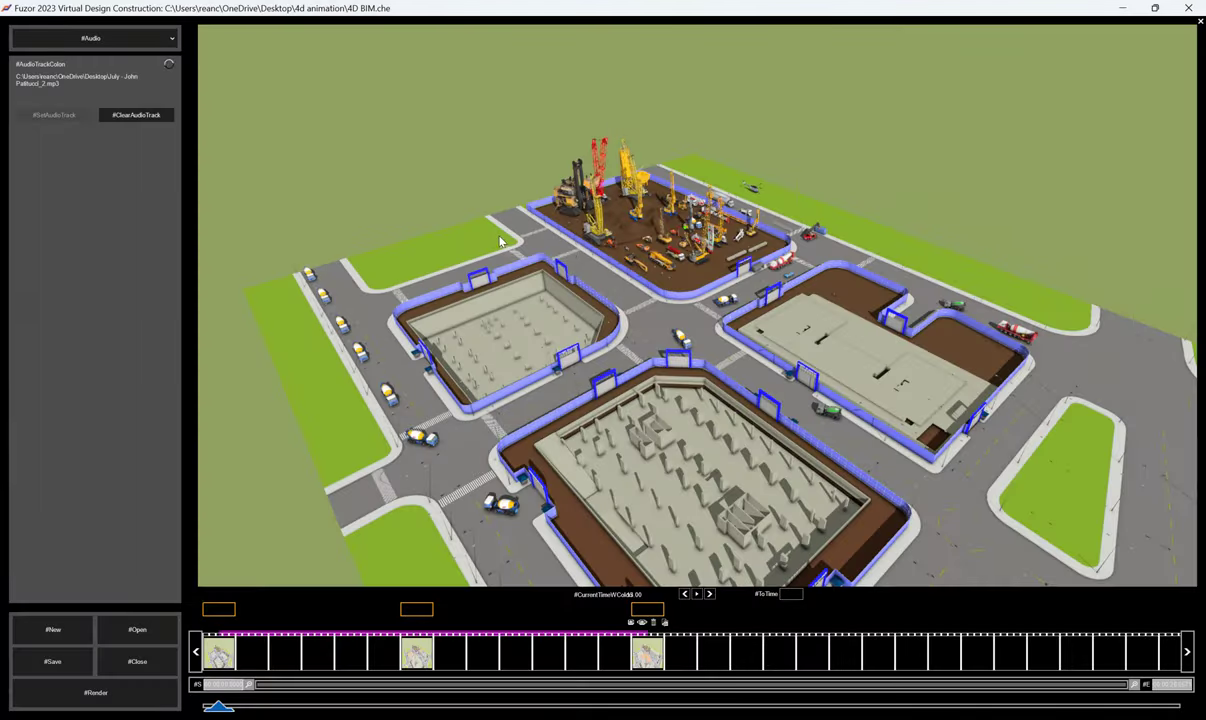